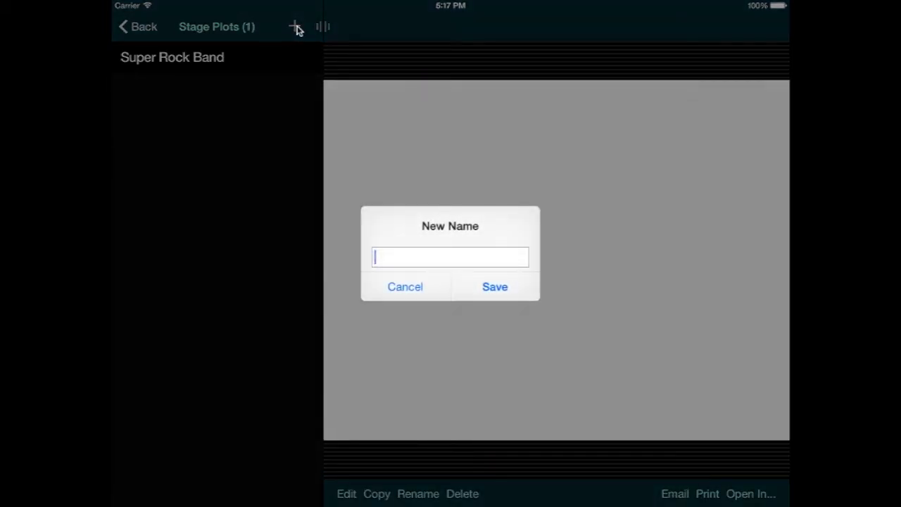
Step: Enter 'Acoustic Trio' as the name for a new stage plot
{"action": "type", "text": "Acoustic Trio"}
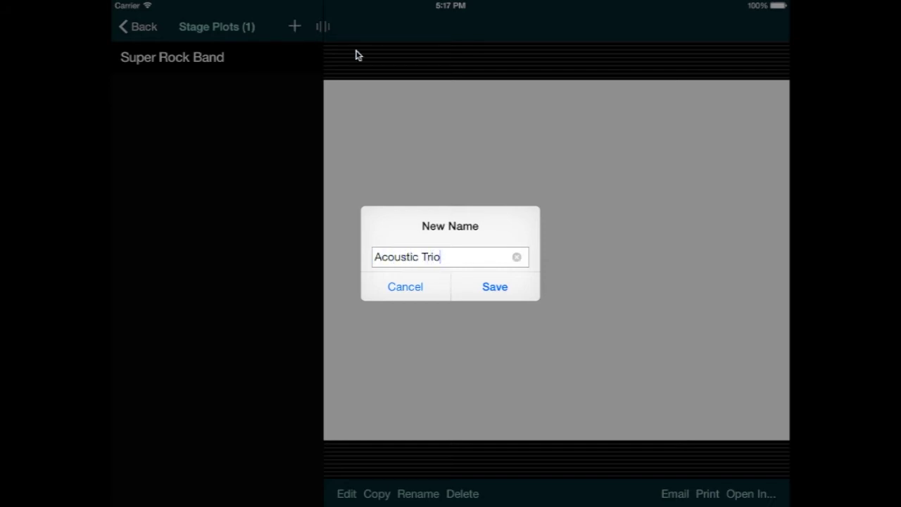
Step: Save the Acoustic Trio plot and place the first vocal mic near the stage front
{"action": "left_click", "coordinate": [495, 287]}
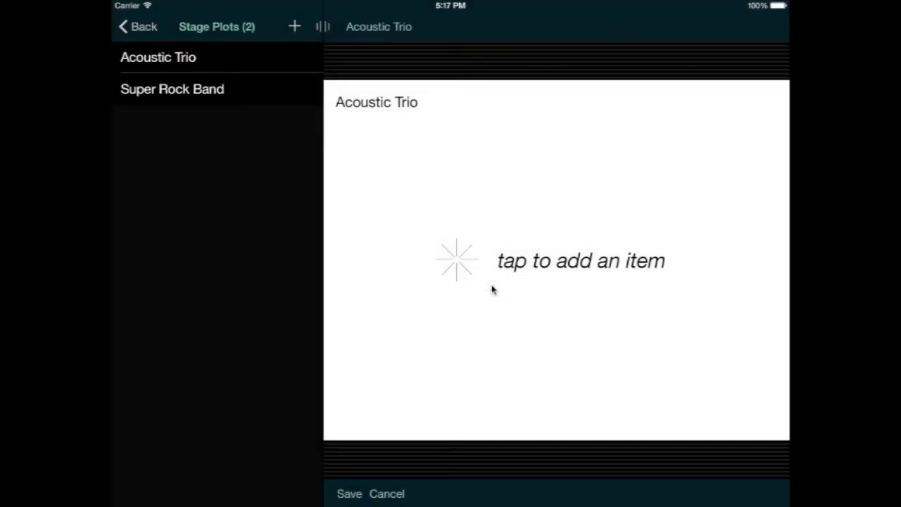
{"action": "left_click", "coordinate": [519, 307]}
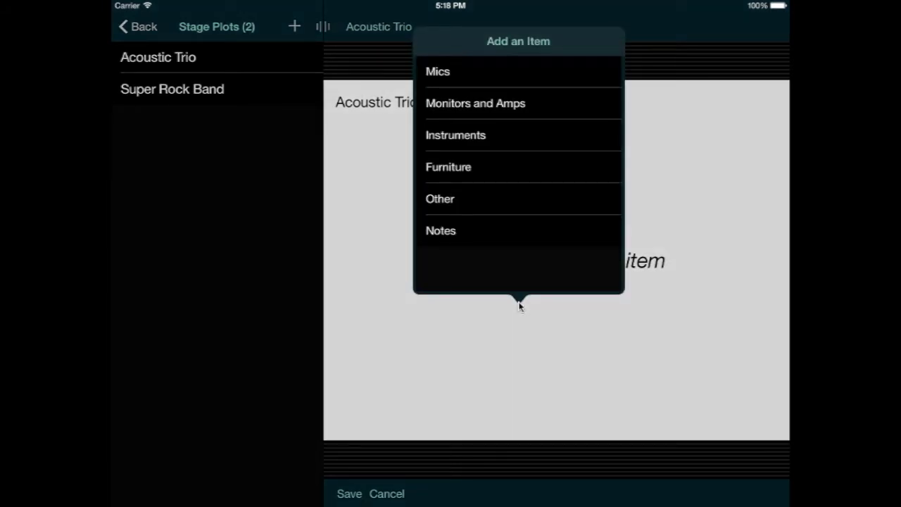
{"action": "left_click", "coordinate": [481, 81]}
{"action": "left_click", "coordinate": [481, 79]}
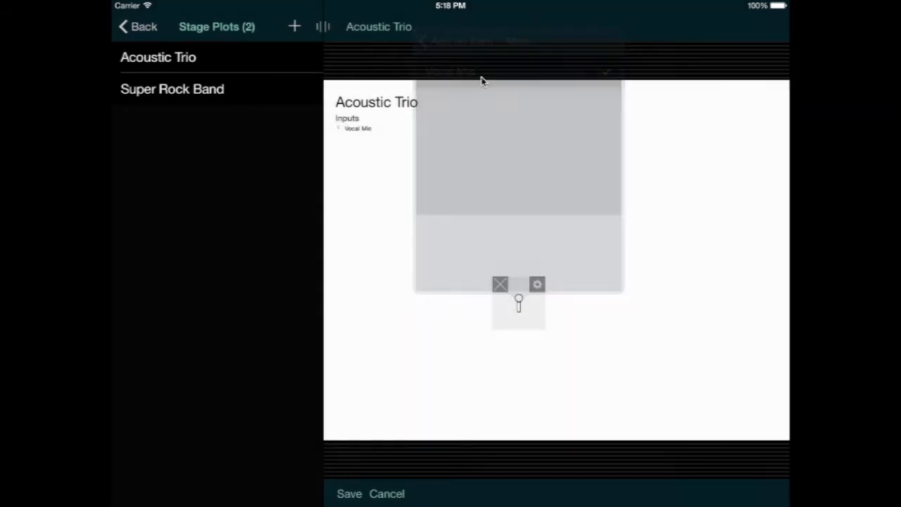
{"action": "left_click_drag", "start_coordinate": [517, 302], "coordinate": [550, 381]}
{"action": "left_click", "coordinate": [451, 256]}
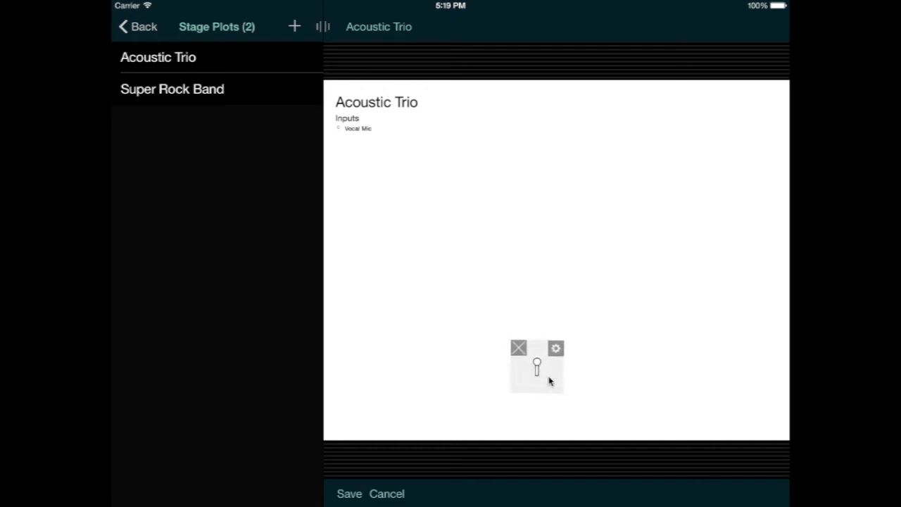
Step: Add two more vocal mics, one to the right and one to the left of the first
{"action": "left_click", "coordinate": [539, 223]}
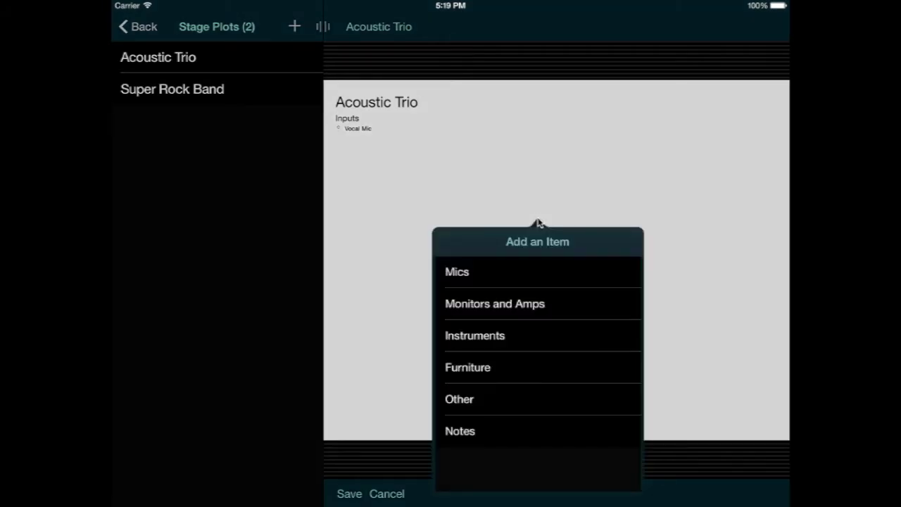
{"action": "left_click", "coordinate": [519, 272]}
{"action": "left_click", "coordinate": [518, 273]}
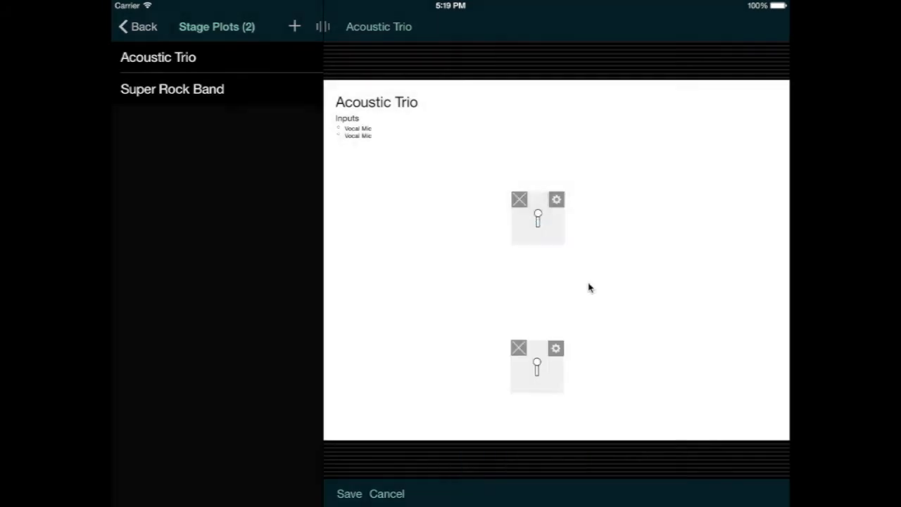
{"action": "left_click_drag", "start_coordinate": [540, 227], "coordinate": [629, 376]}
{"action": "left_click", "coordinate": [563, 271]}
{"action": "left_click", "coordinate": [500, 68]}
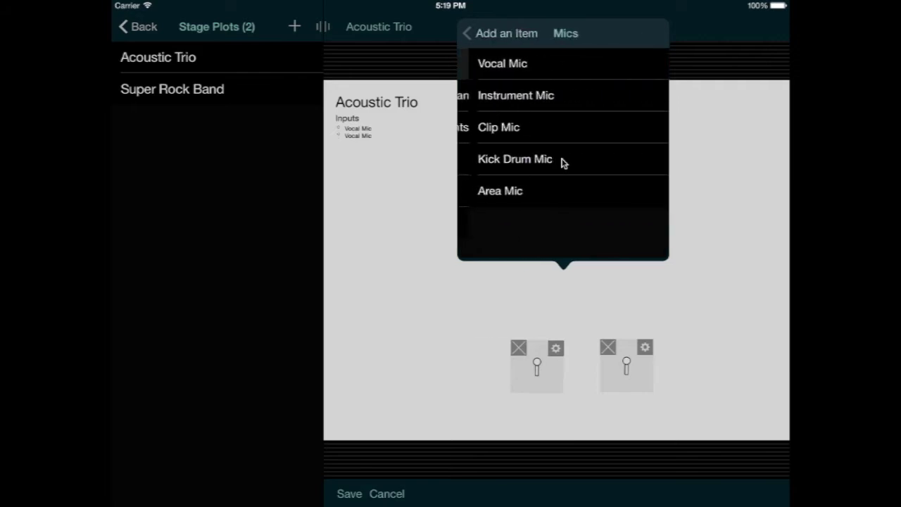
{"action": "left_click", "coordinate": [519, 68]}
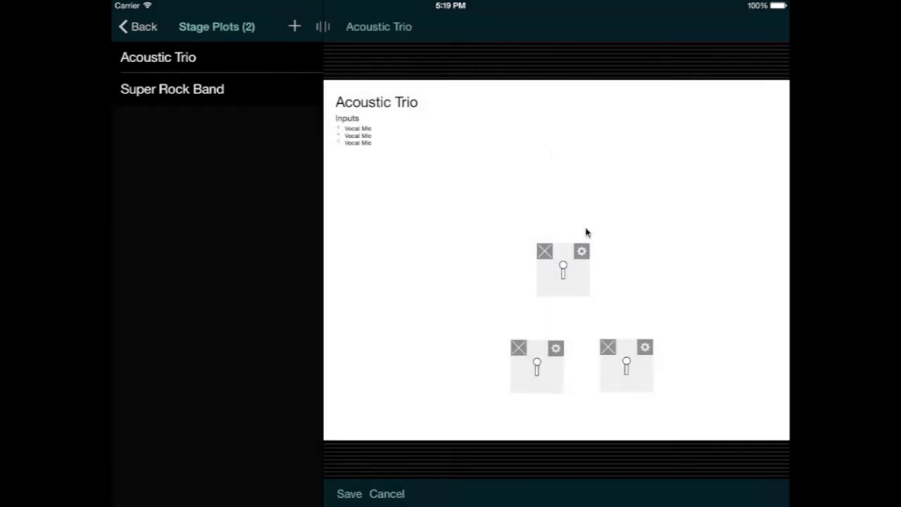
{"action": "left_click_drag", "start_coordinate": [561, 268], "coordinate": [438, 373]}
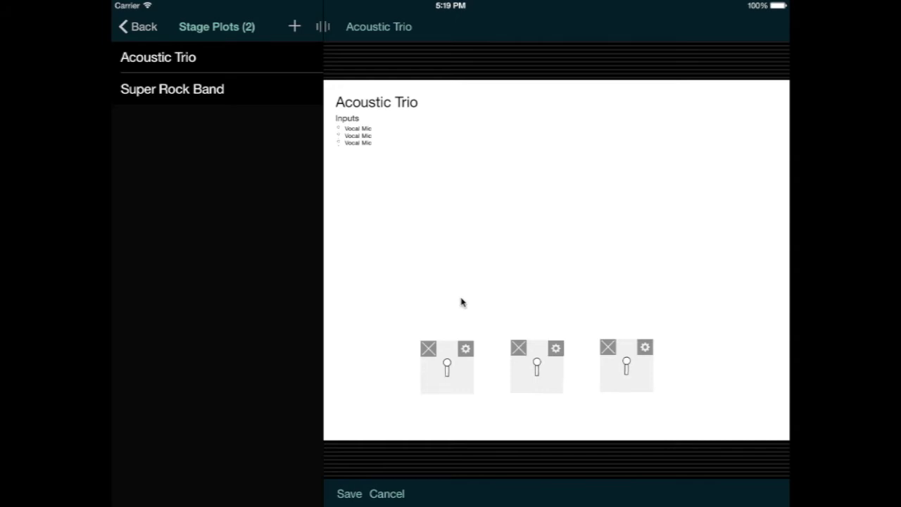
Step: Place an Instrument Mic at the middle vocal mic
{"action": "left_click", "coordinate": [528, 272]}
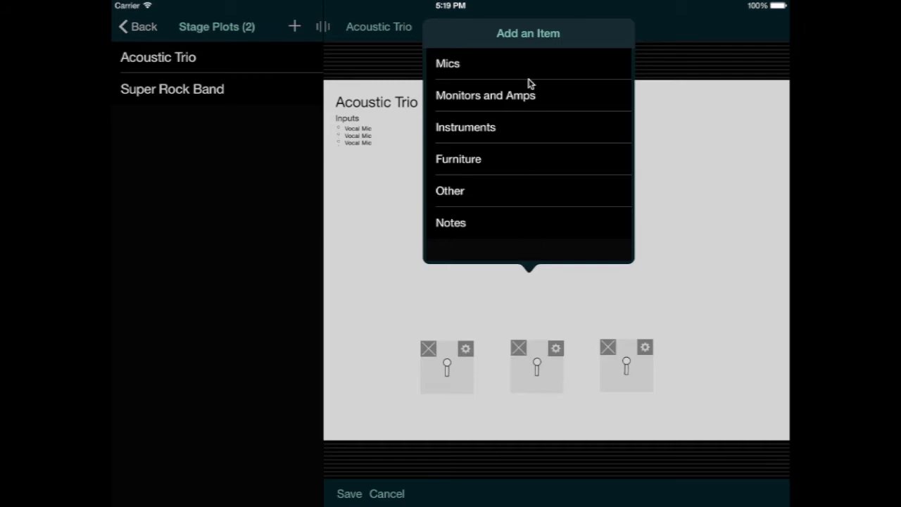
{"action": "left_click", "coordinate": [519, 70]}
{"action": "left_click", "coordinate": [508, 94]}
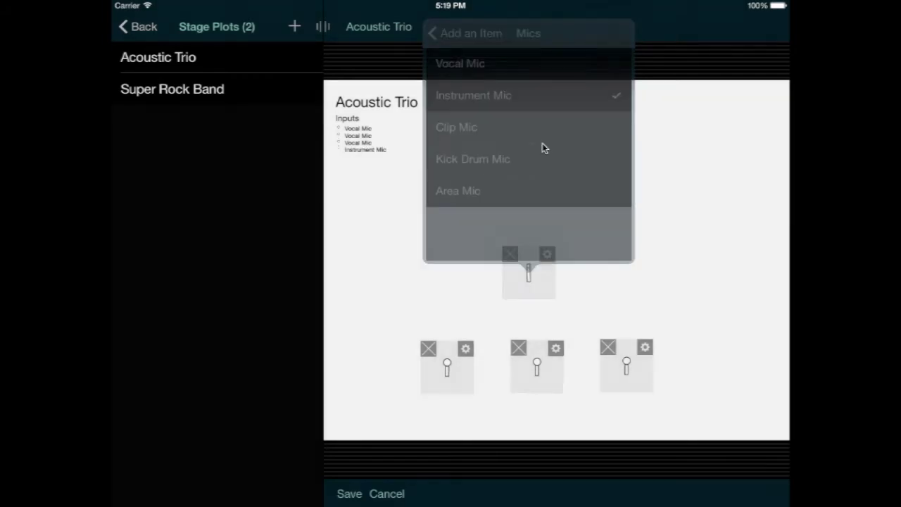
{"action": "left_click_drag", "start_coordinate": [537, 280], "coordinate": [561, 396]}
Step: Add two DI Boxes, one beside the right mic and one beside the left mic
{"action": "left_click", "coordinate": [565, 251]}
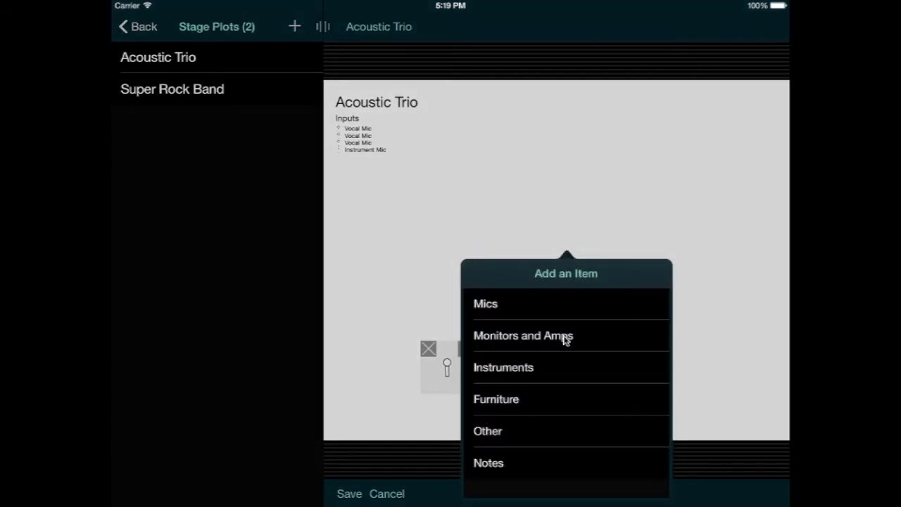
{"action": "left_click", "coordinate": [549, 429]}
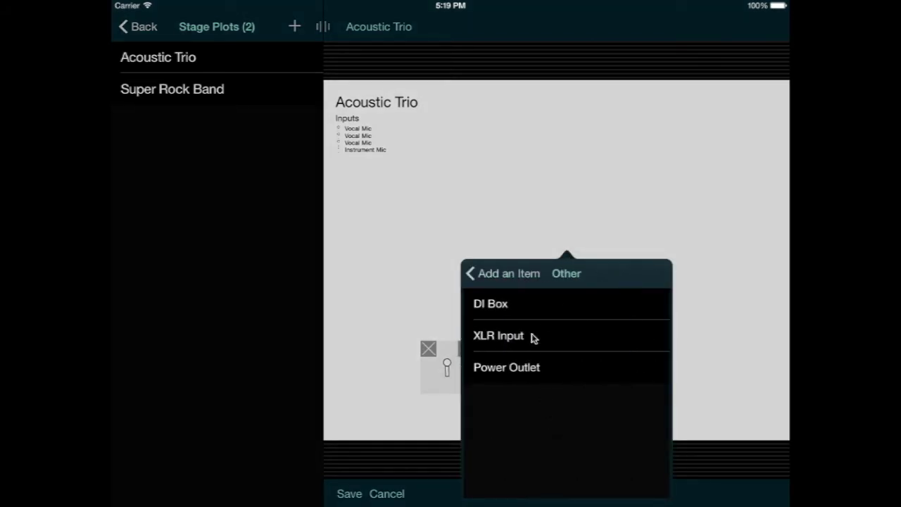
{"action": "left_click", "coordinate": [528, 308]}
{"action": "left_click_drag", "start_coordinate": [570, 268], "coordinate": [660, 403]}
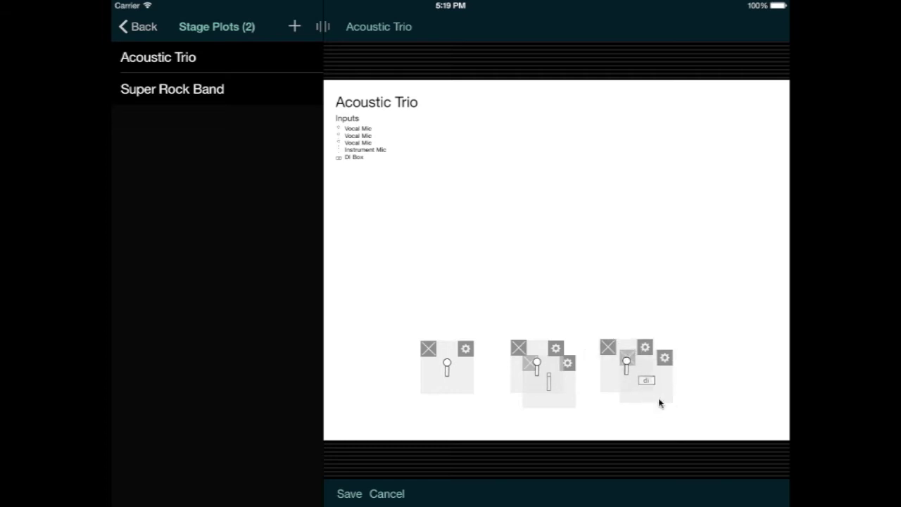
{"action": "left_click", "coordinate": [560, 270]}
{"action": "left_click", "coordinate": [534, 195]}
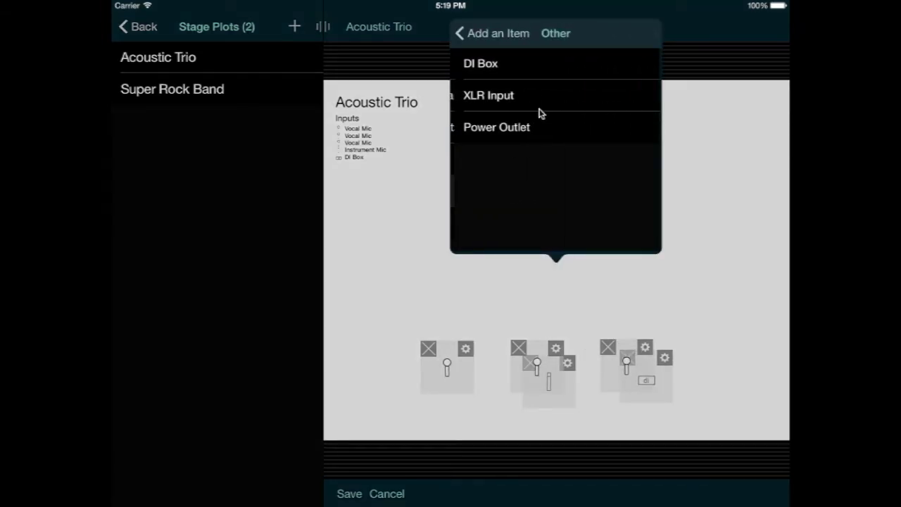
{"action": "left_click", "coordinate": [526, 71]}
{"action": "left_click_drag", "start_coordinate": [568, 266], "coordinate": [468, 398]}
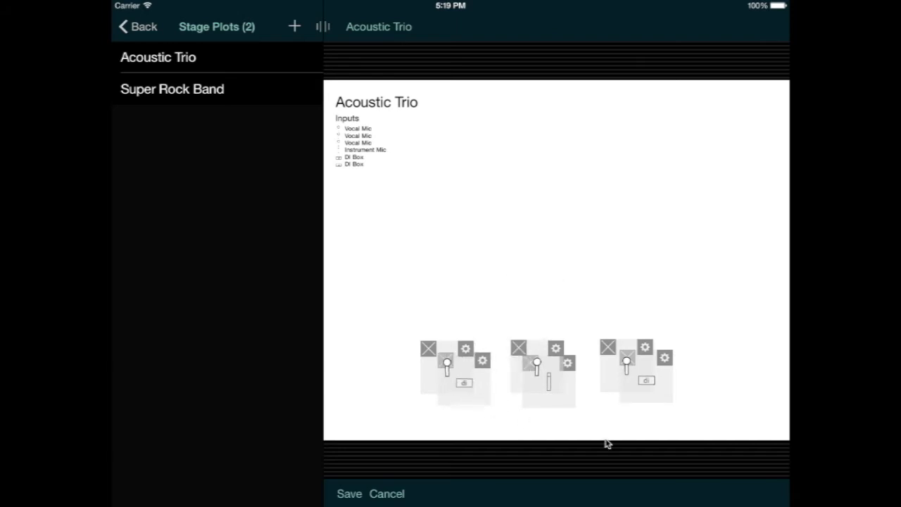
Step: Place two Wedge Monitors along the front of the stage
{"action": "left_click", "coordinate": [597, 418]}
{"action": "left_click", "coordinate": [570, 216]}
{"action": "left_click", "coordinate": [563, 186]}
{"action": "left_click_drag", "start_coordinate": [596, 421], "coordinate": [588, 411]}
{"action": "left_click", "coordinate": [499, 420]}
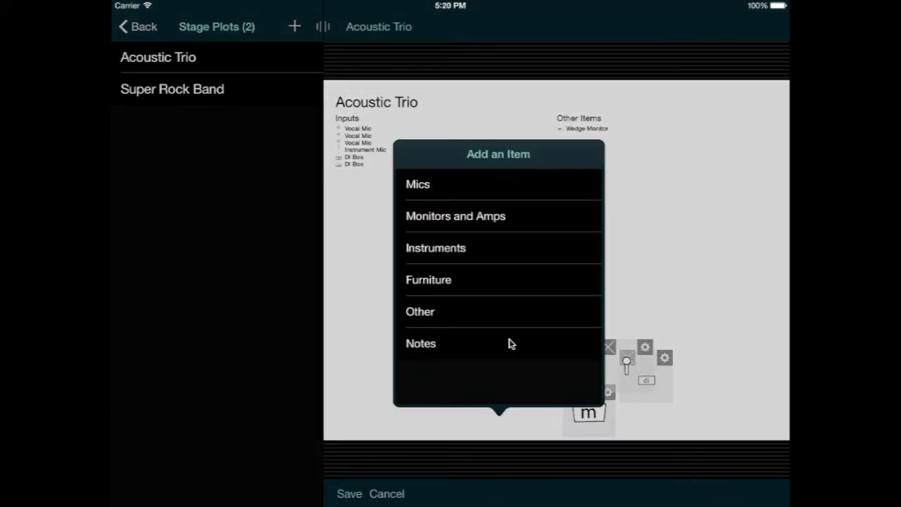
{"action": "left_click", "coordinate": [479, 219]}
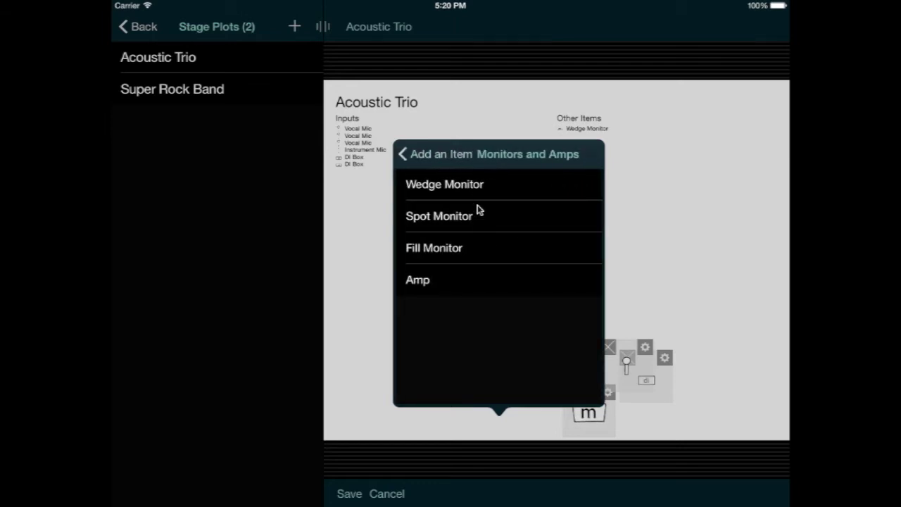
{"action": "left_click", "coordinate": [480, 186]}
{"action": "left_click_drag", "start_coordinate": [504, 419], "coordinate": [505, 415]}
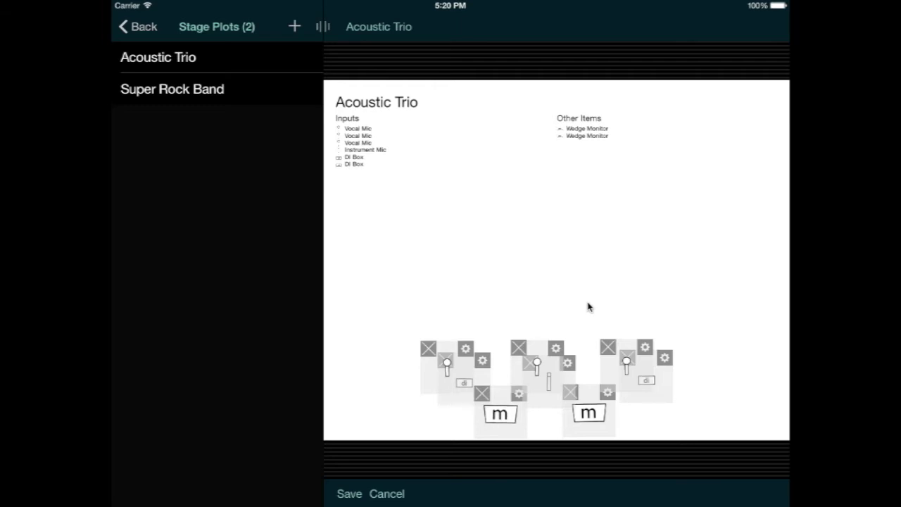
Step: Put a Stool behind each of the middle, right and left vocal mics
{"action": "left_click", "coordinate": [537, 308]}
{"action": "left_click", "coordinate": [509, 181]}
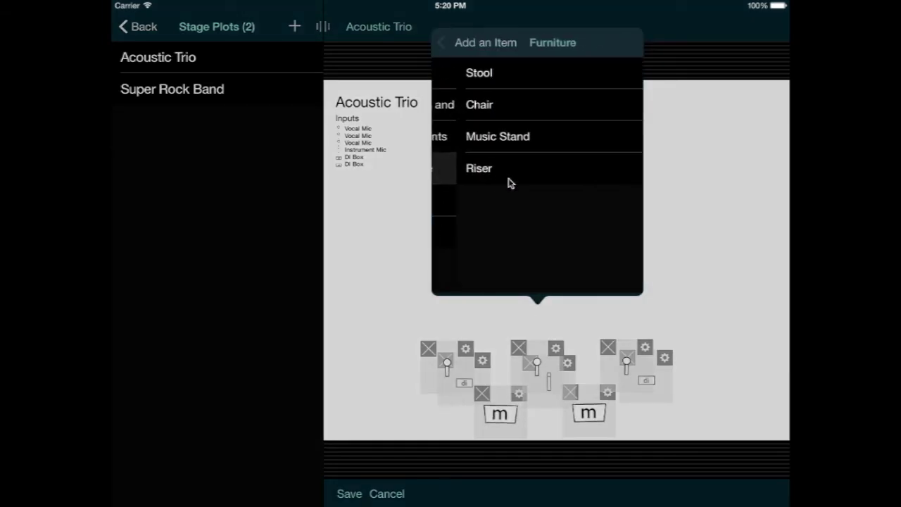
{"action": "left_click", "coordinate": [506, 85]}
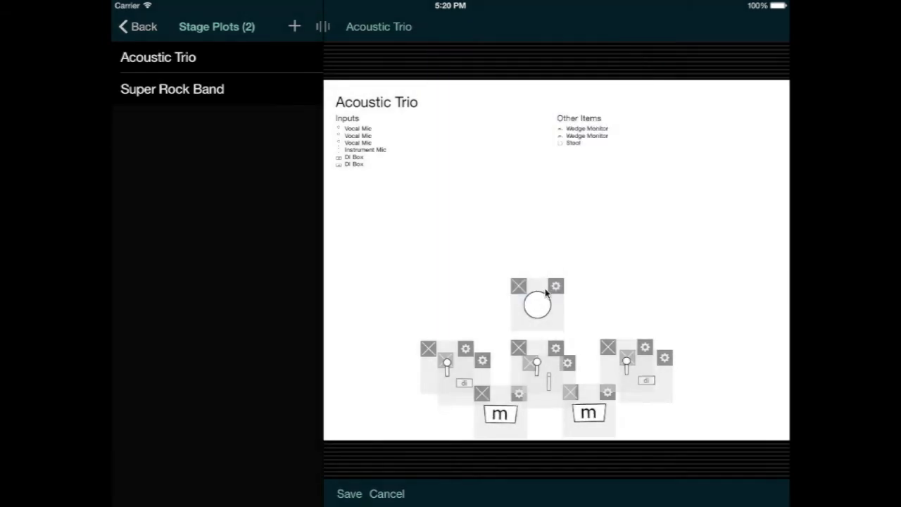
{"action": "left_click_drag", "start_coordinate": [540, 317], "coordinate": [546, 331]}
{"action": "left_click", "coordinate": [644, 316]}
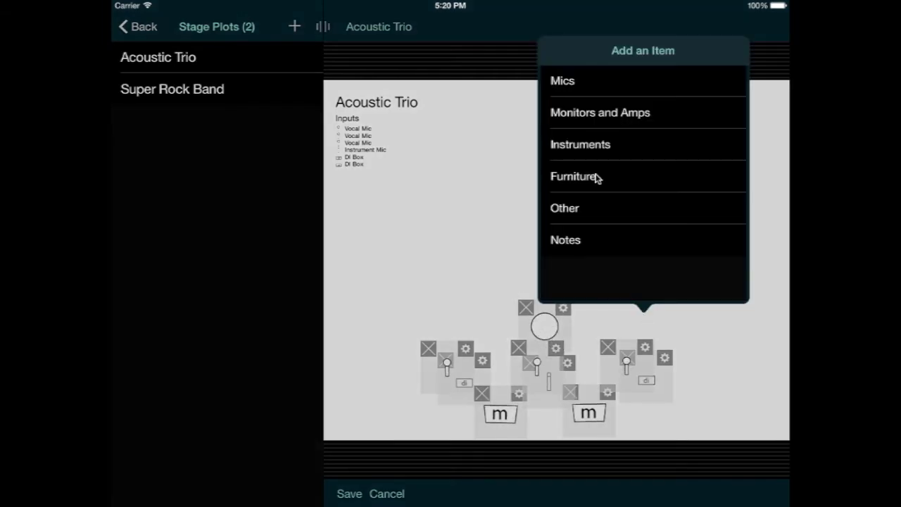
{"action": "left_click", "coordinate": [585, 182]}
{"action": "left_click", "coordinate": [597, 89]}
{"action": "left_click_drag", "start_coordinate": [645, 321], "coordinate": [643, 345]}
{"action": "left_click", "coordinate": [595, 266]}
{"action": "left_click", "coordinate": [560, 156]}
{"action": "left_click", "coordinate": [561, 70]}
{"action": "left_click_drag", "start_coordinate": [597, 262], "coordinate": [435, 345]}
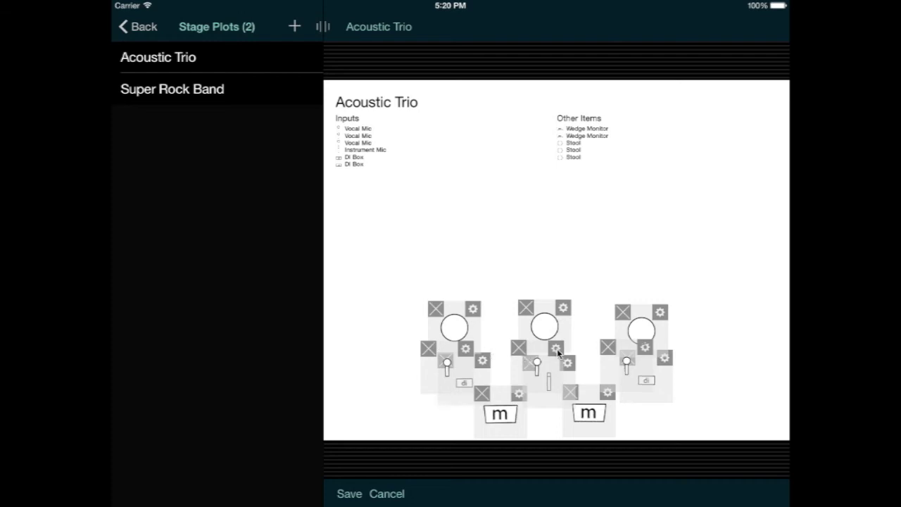
Step: Give the middle, left and right vocal mics input numbers 1, 2 and 3
{"action": "left_click", "coordinate": [556, 350]}
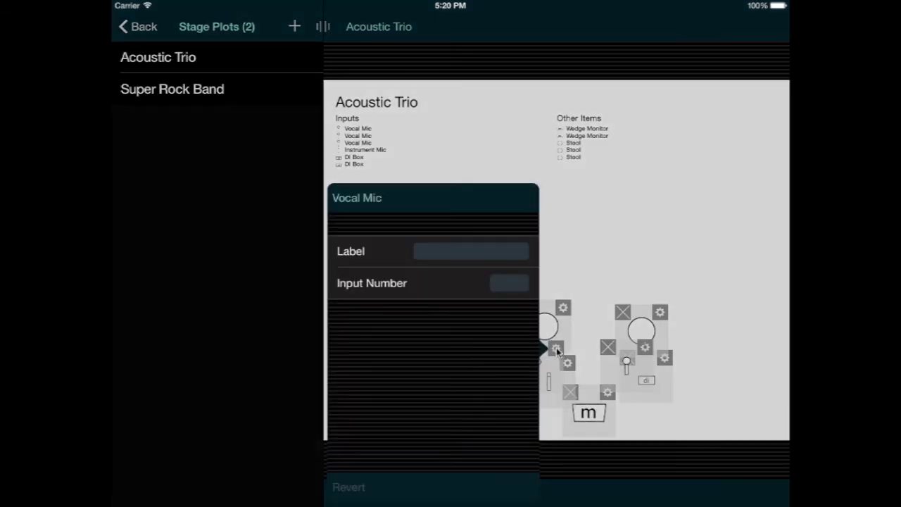
{"action": "left_click", "coordinate": [509, 285]}
{"action": "type", "text": "1"}
{"action": "left_click", "coordinate": [583, 267]}
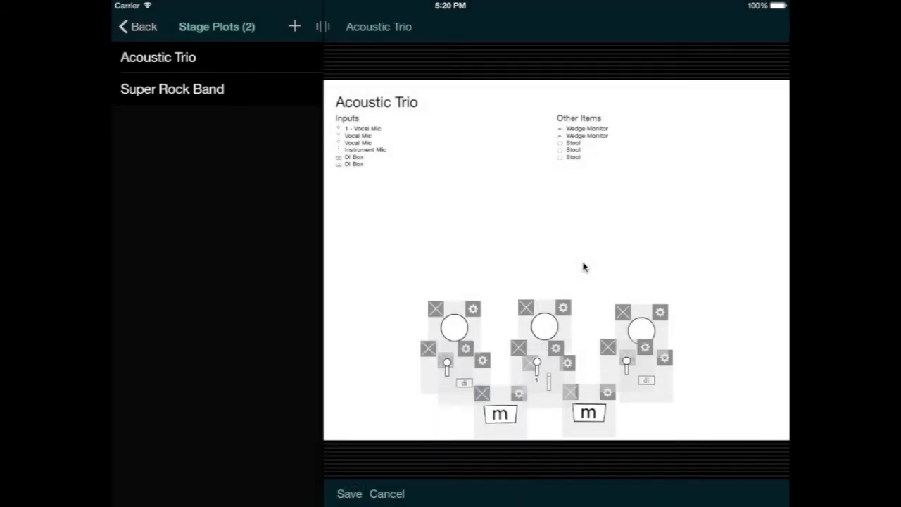
{"action": "left_click", "coordinate": [466, 350]}
{"action": "left_click", "coordinate": [650, 281]}
{"action": "type", "text": "2"}
{"action": "left_click", "coordinate": [460, 239]}
{"action": "left_click", "coordinate": [648, 349]}
{"action": "left_click", "coordinate": [598, 283]}
{"action": "type", "text": "3"}
{"action": "left_click", "coordinate": [663, 272]}
Step: Number the instrument mic 4, the left DI box 5 and the right DI box 6
{"action": "left_click", "coordinate": [567, 363]}
{"action": "left_click", "coordinate": [629, 130]}
{"action": "type", "text": "4"}
{"action": "left_click", "coordinate": [727, 190]}
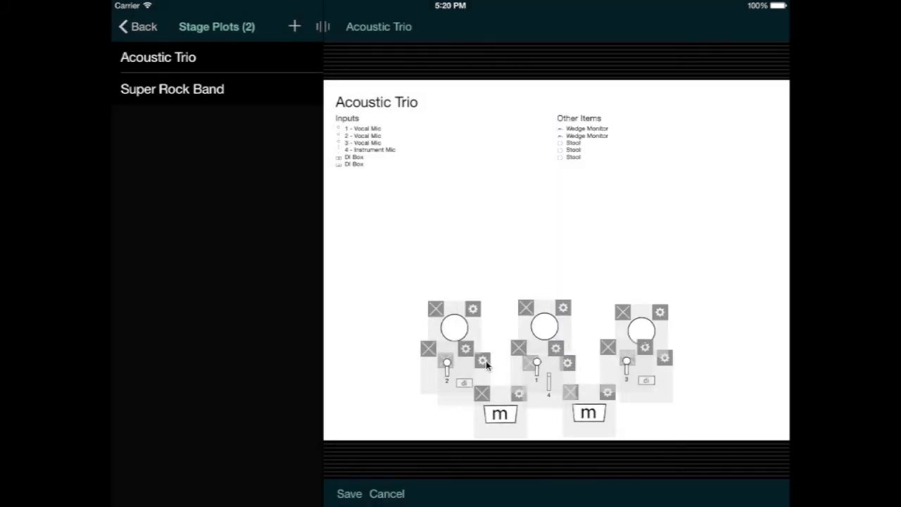
{"action": "left_click", "coordinate": [482, 360]}
{"action": "left_click", "coordinate": [546, 127]}
{"action": "type", "text": "5"}
{"action": "left_click", "coordinate": [648, 193]}
{"action": "left_click", "coordinate": [664, 358]}
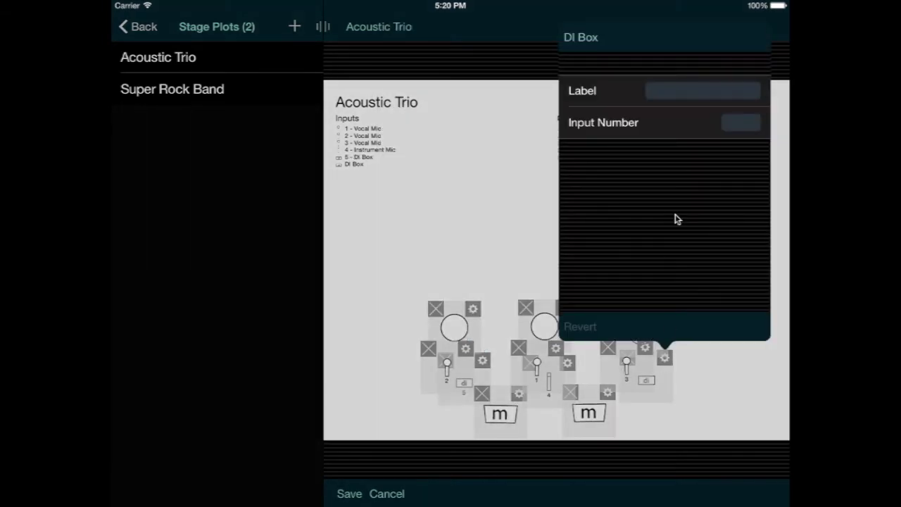
{"action": "left_click", "coordinate": [743, 125]}
{"action": "type", "text": "6"}
{"action": "left_click", "coordinate": [483, 208]}
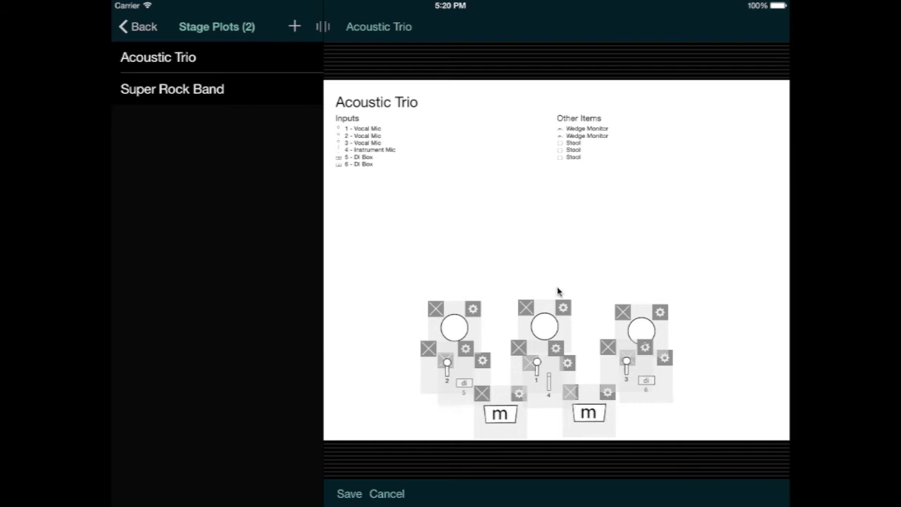
Step: Label the centre vocal mic (input 1) Beta 58
{"action": "left_click", "coordinate": [556, 348]}
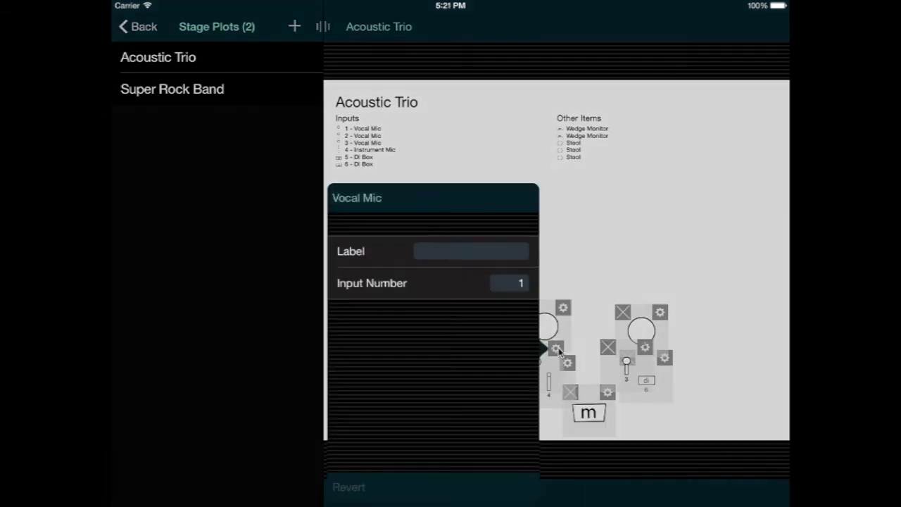
{"action": "left_click", "coordinate": [441, 252]}
{"action": "type", "text": "Beta 58"}
{"action": "left_click", "coordinate": [611, 256]}
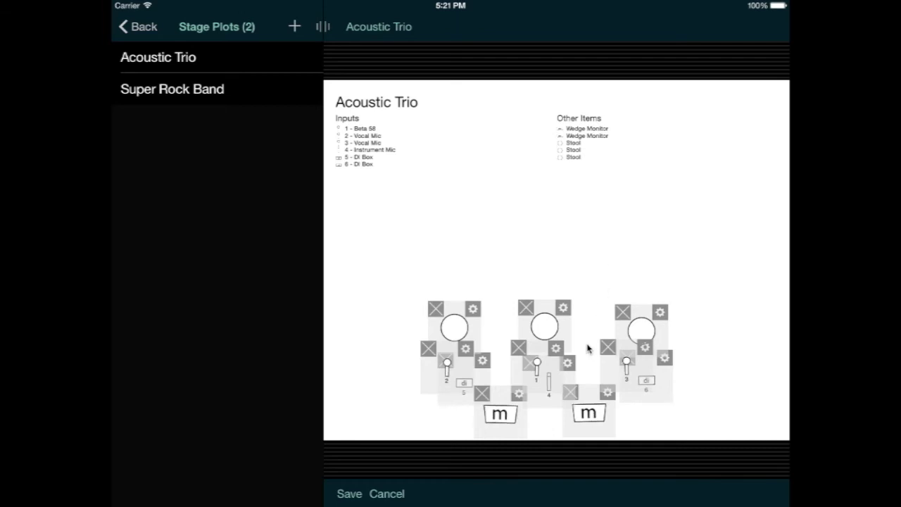
Step: Label the instrument mic (input 4) Banjo Mic
{"action": "left_click", "coordinate": [569, 363]}
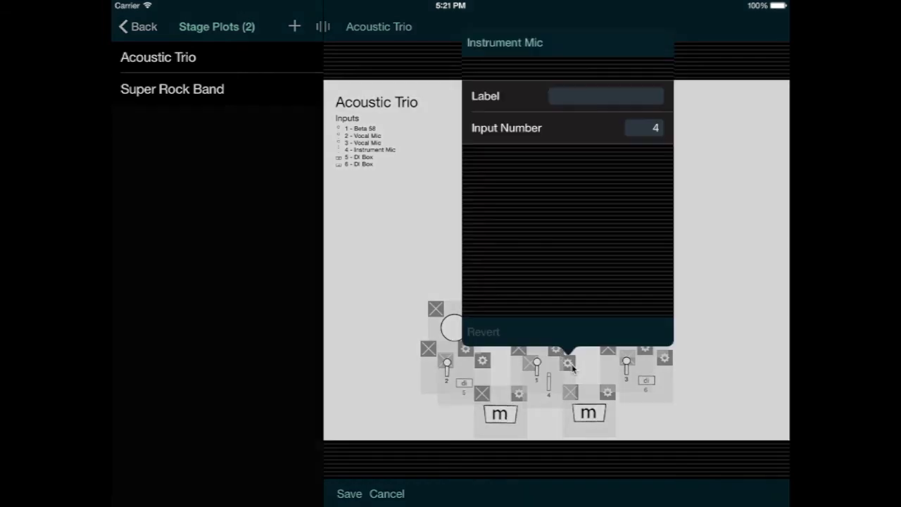
{"action": "left_click", "coordinate": [567, 98]}
{"action": "type", "text": "Banjo Mic"}
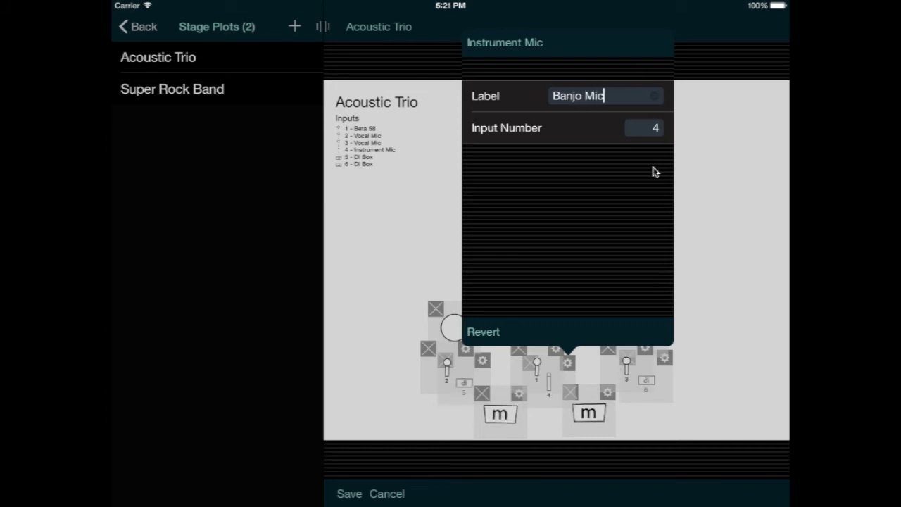
{"action": "left_click", "coordinate": [695, 188]}
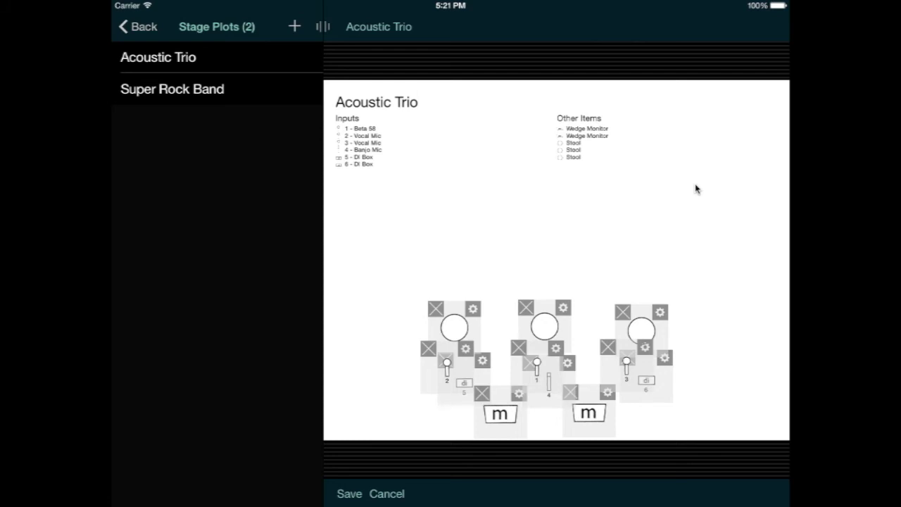
Step: Save the edited Acoustic Trio plot
{"action": "left_click", "coordinate": [347, 496]}
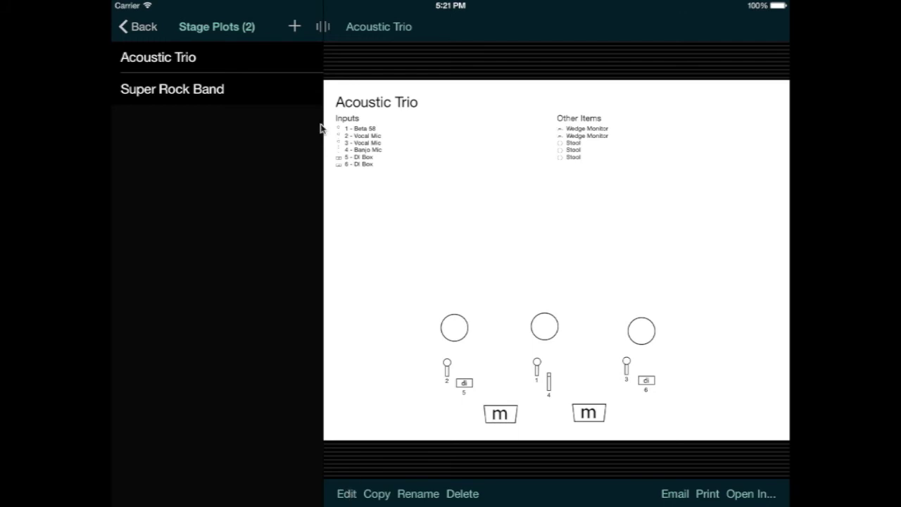
{"action": "left_click", "coordinate": [138, 26]}
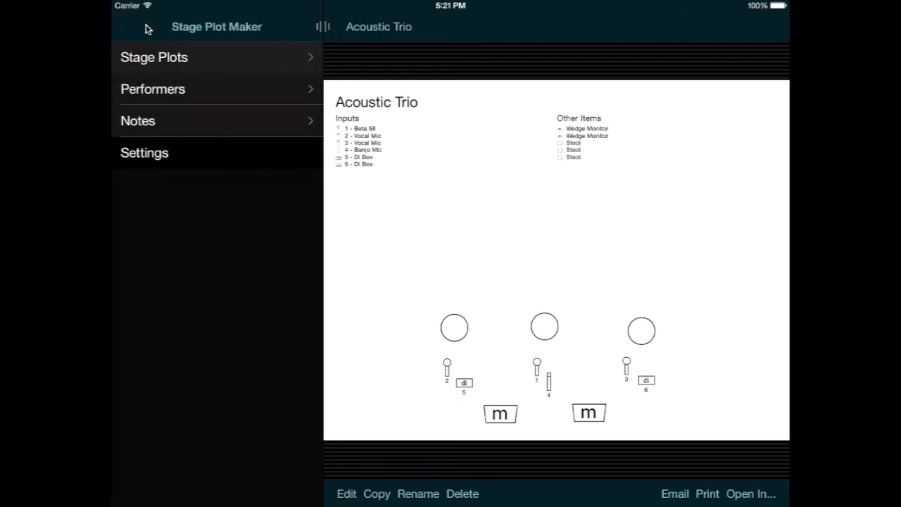
{"action": "left_click", "coordinate": [186, 155]}
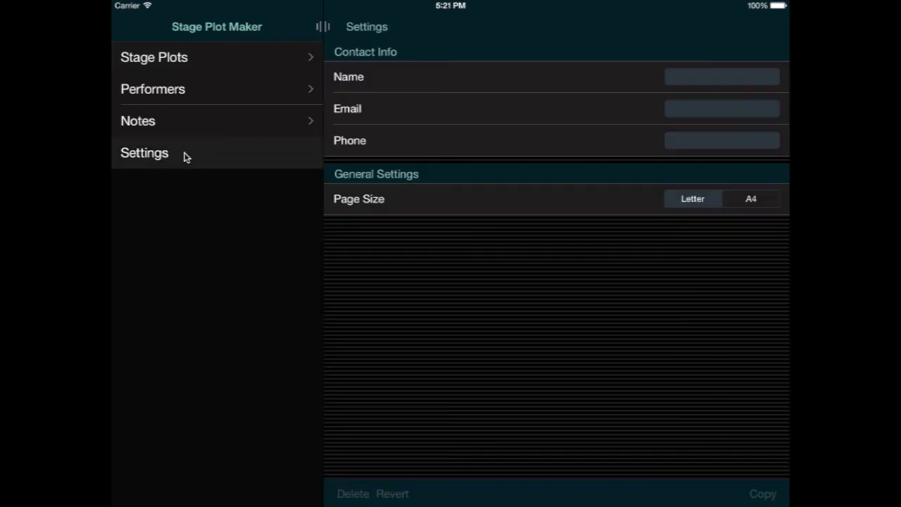
Step: Fill in the contact's name, e-mail address and phone number, then reopen the Acoustic Trio plot
{"action": "left_click", "coordinate": [688, 78]}
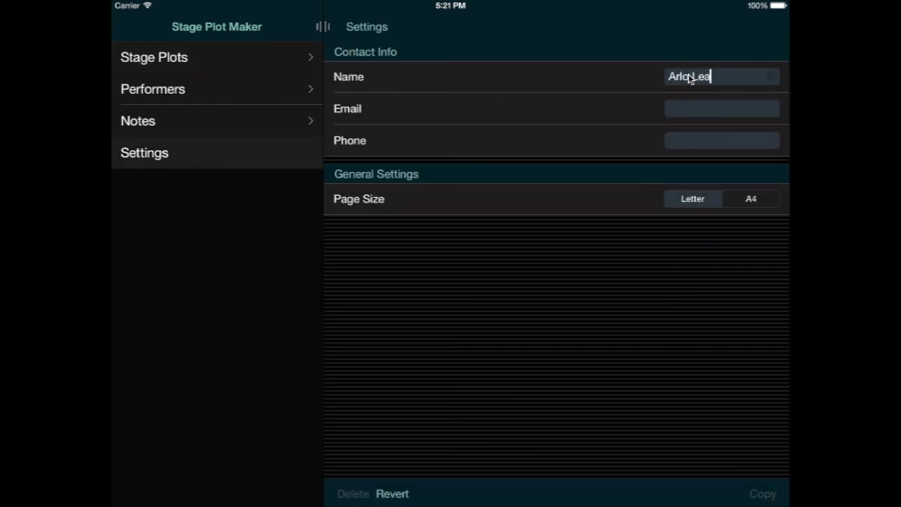
{"action": "key", "text": "Return"}
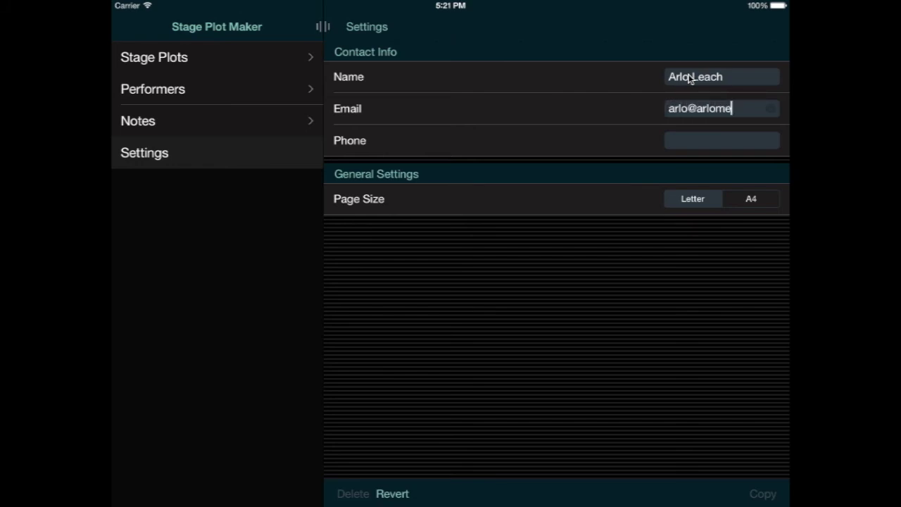
{"action": "key", "text": "Return"}
{"action": "type", "text": "111-2"}
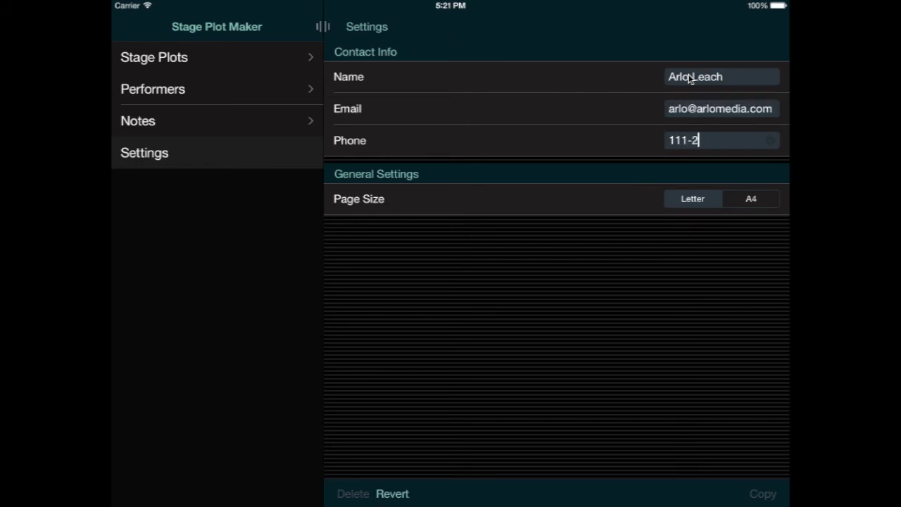
{"action": "type", "text": "22-3333"}
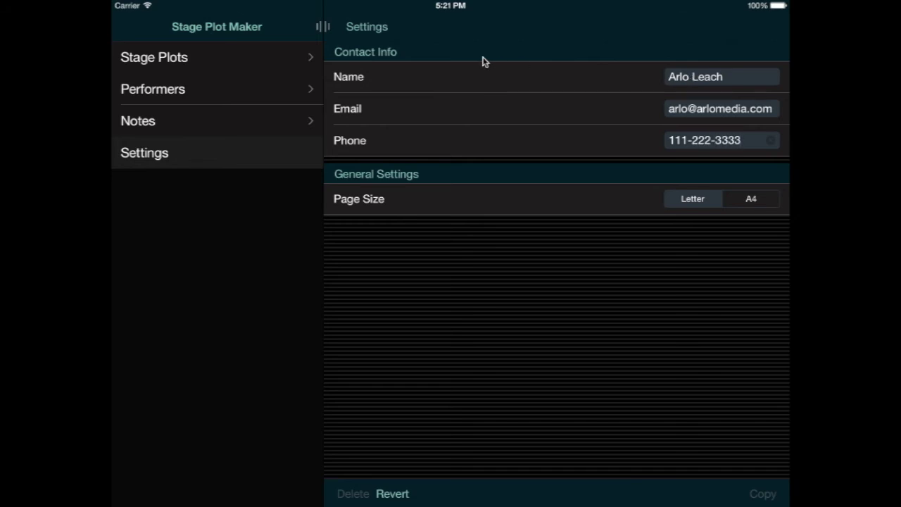
{"action": "left_click", "coordinate": [214, 57]}
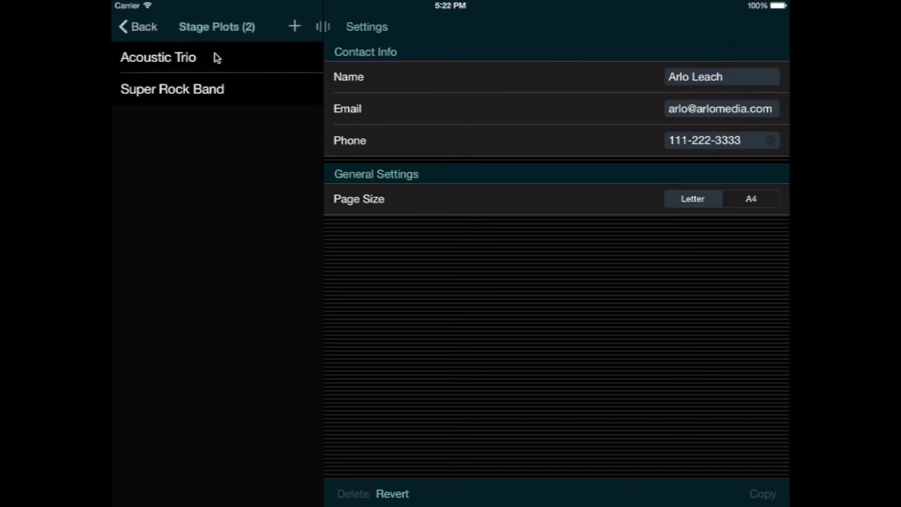
{"action": "left_click", "coordinate": [216, 58]}
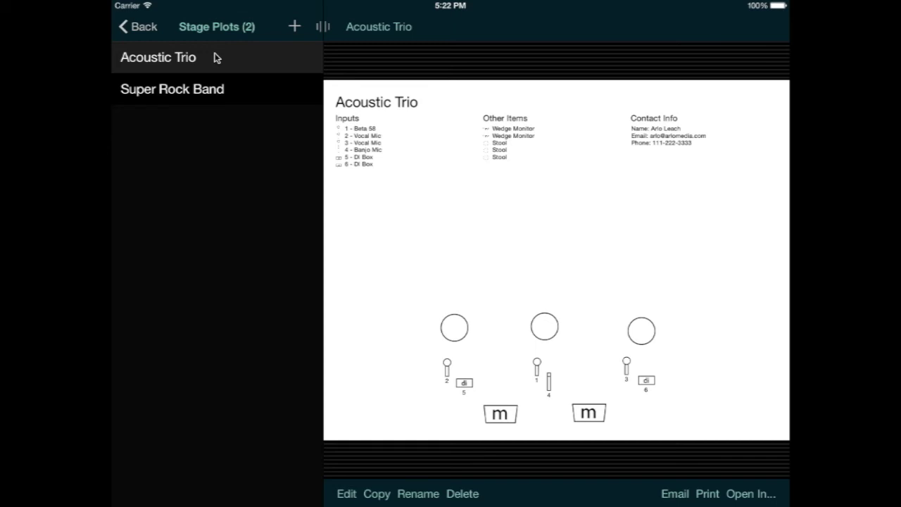
Step: Write a new note reading 'Test note 1' and go back to the Acoustic Trio plot
{"action": "left_click", "coordinate": [141, 27]}
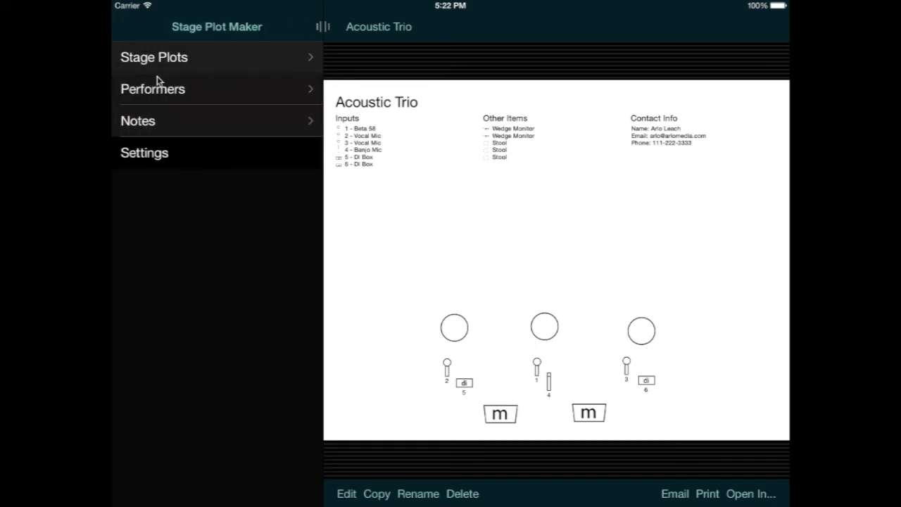
{"action": "left_click", "coordinate": [161, 119]}
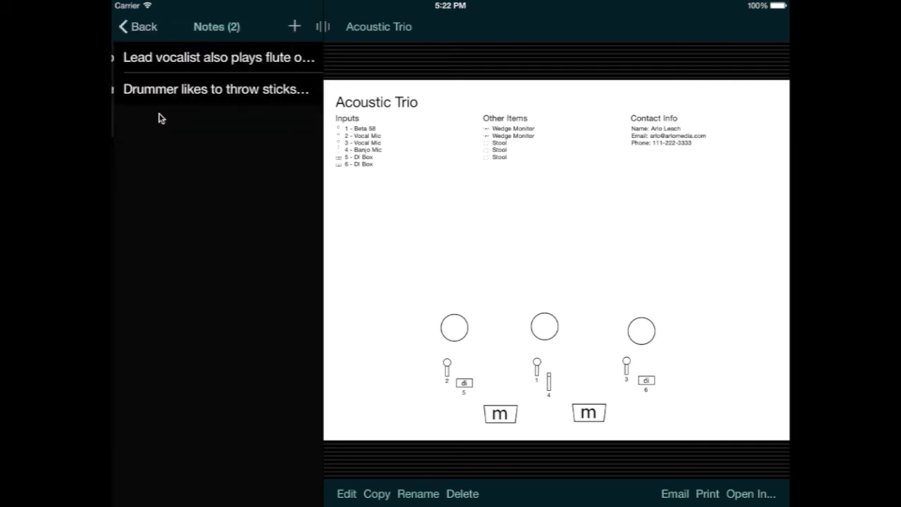
{"action": "left_click", "coordinate": [294, 28]}
{"action": "left_click", "coordinate": [449, 132]}
{"action": "type", "text": "Tes"}
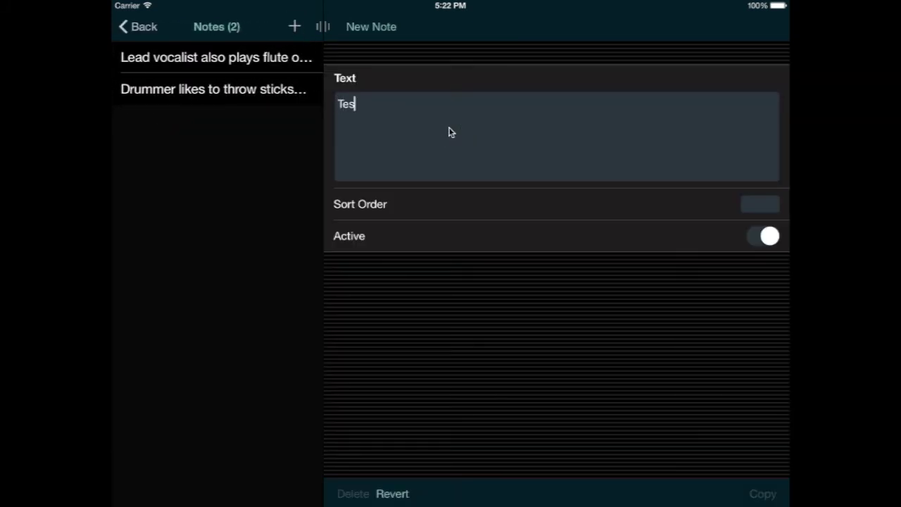
{"action": "type", "text": "t note 1"}
{"action": "left_click", "coordinate": [153, 32]}
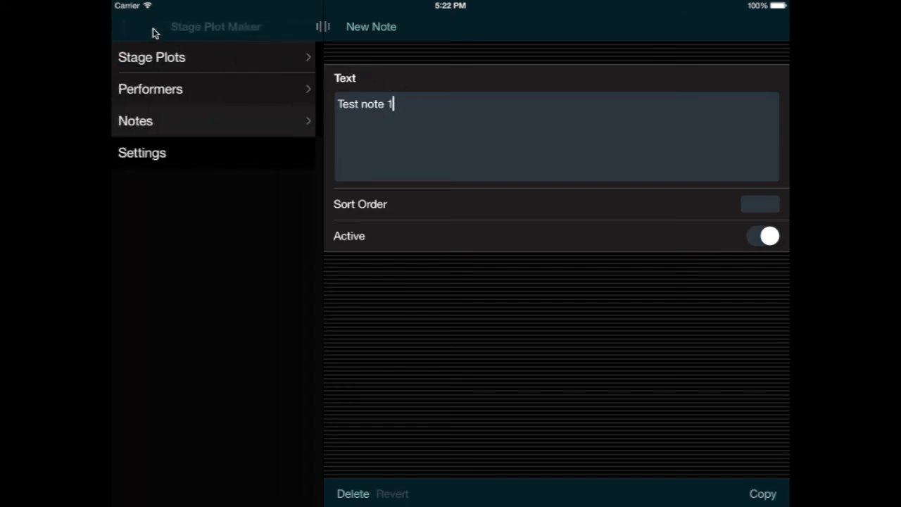
{"action": "left_click", "coordinate": [178, 62]}
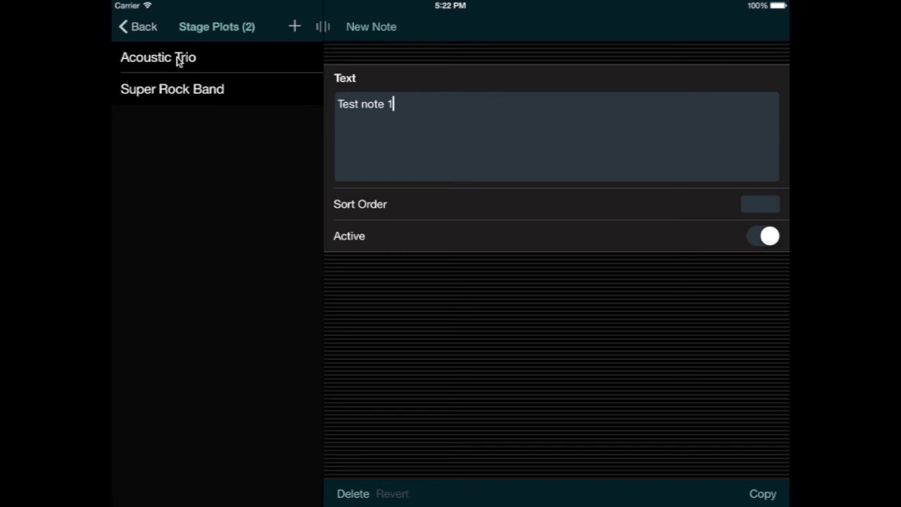
{"action": "left_click", "coordinate": [178, 61]}
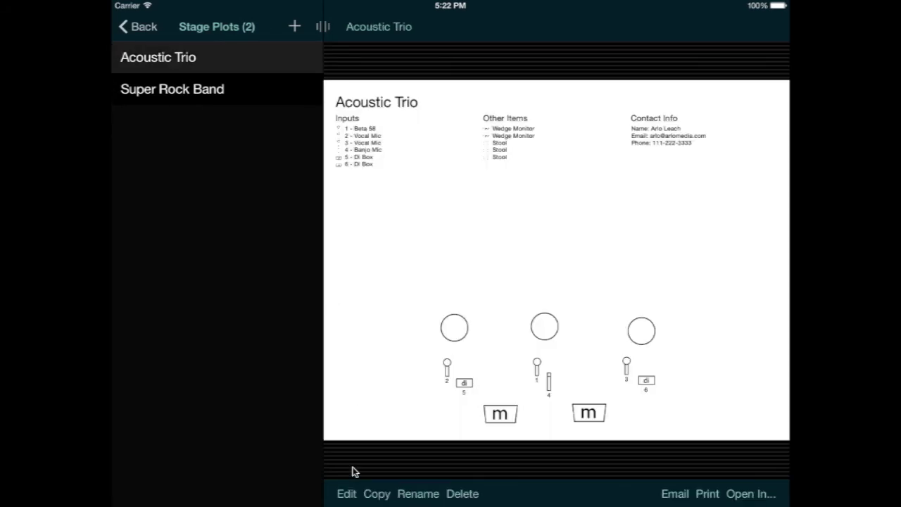
Step: Put the plot in edit mode and add Test note 1 to it
{"action": "left_click", "coordinate": [346, 492]}
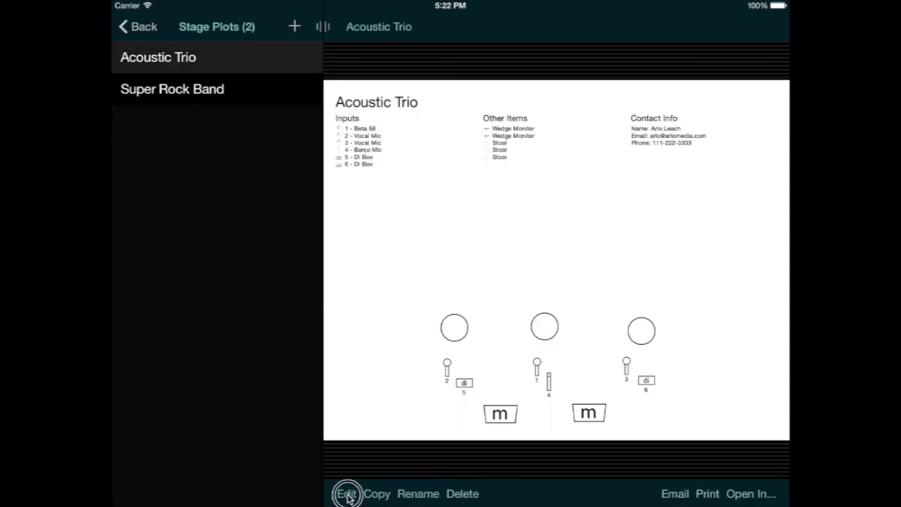
{"action": "left_click", "coordinate": [528, 229]}
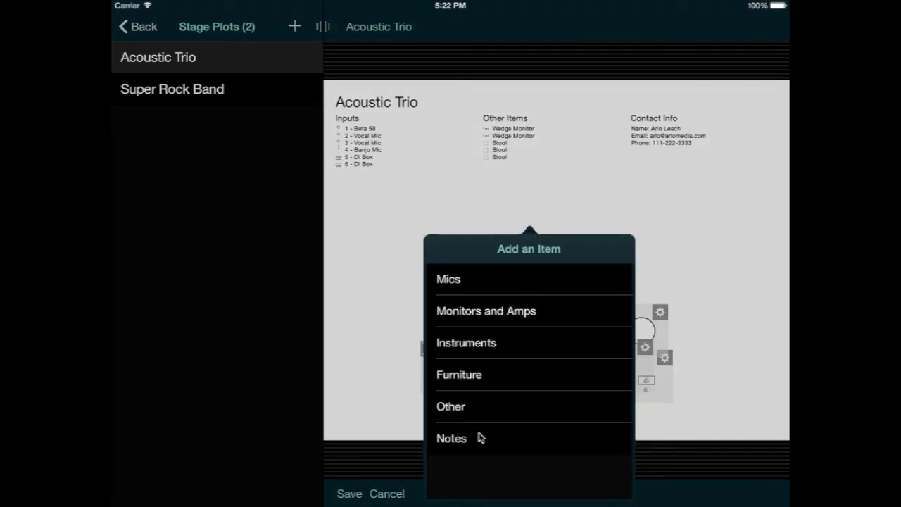
{"action": "left_click", "coordinate": [478, 437]}
{"action": "left_click", "coordinate": [511, 283]}
Step: Add the 'Lead vocalist also plays flute on two songs' note and remove Test note 1
{"action": "left_click", "coordinate": [543, 215]}
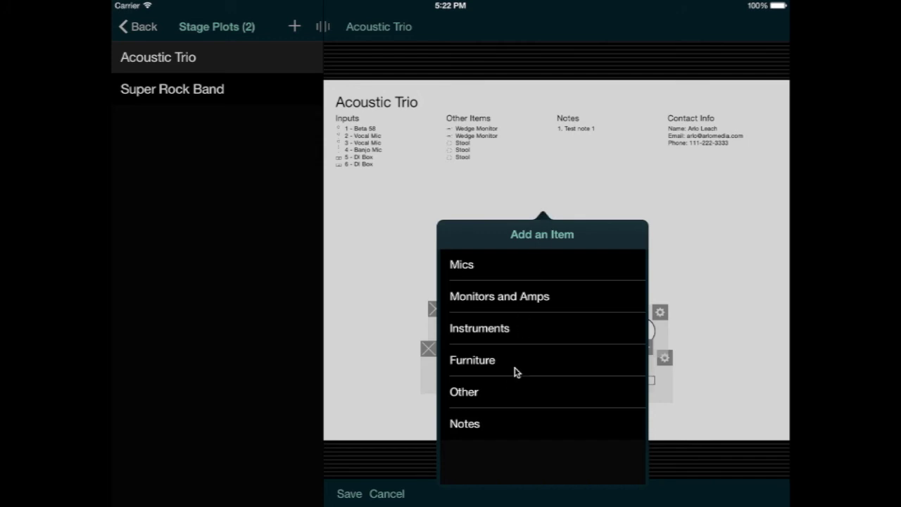
{"action": "left_click", "coordinate": [497, 423]}
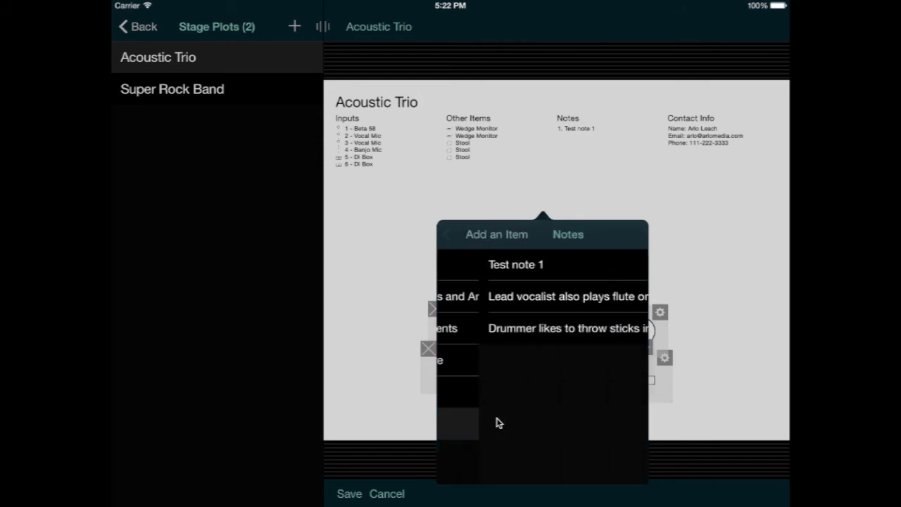
{"action": "left_click", "coordinate": [537, 296]}
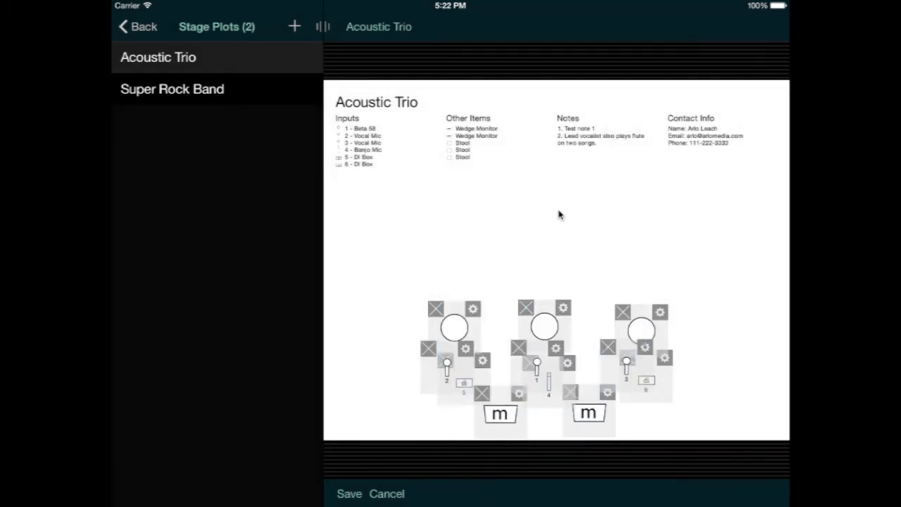
{"action": "left_click", "coordinate": [558, 196]}
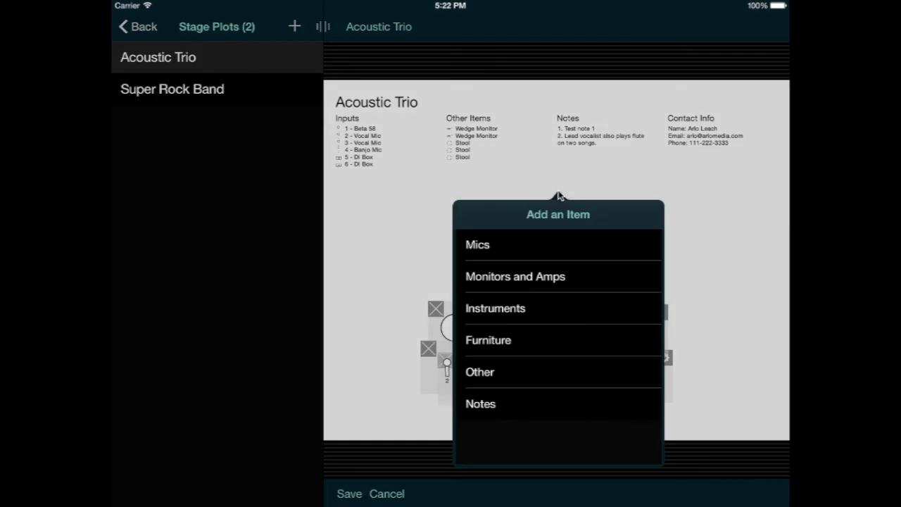
{"action": "left_click", "coordinate": [518, 399]}
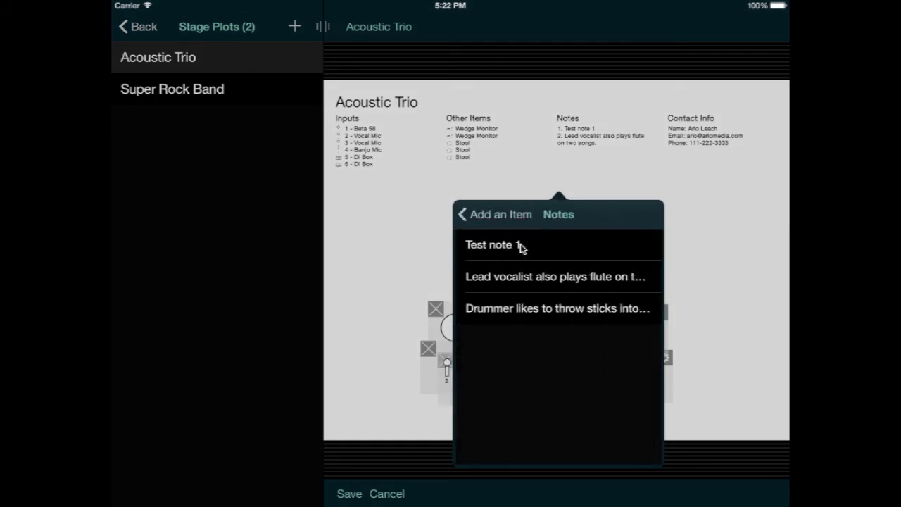
{"action": "left_click", "coordinate": [521, 244]}
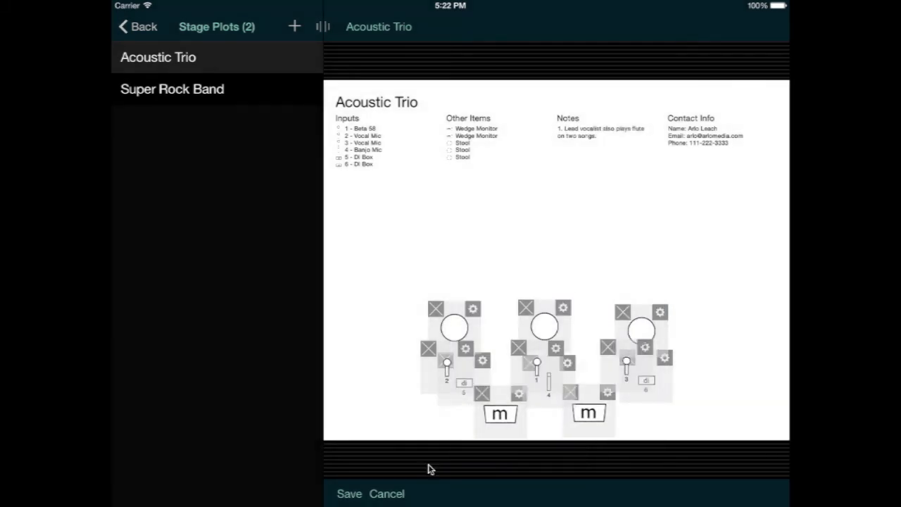
Step: Save the edited Acoustic Trio plot
{"action": "left_click", "coordinate": [349, 494]}
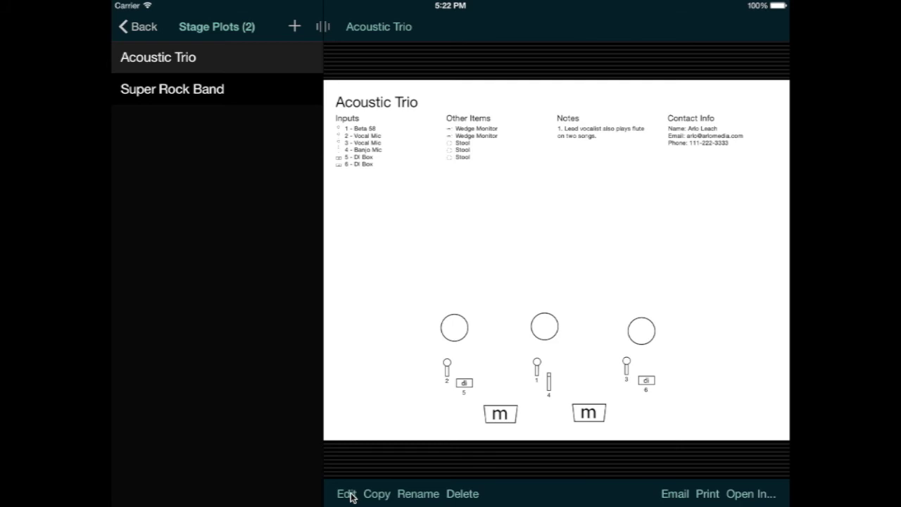
{"action": "left_click", "coordinate": [144, 31]}
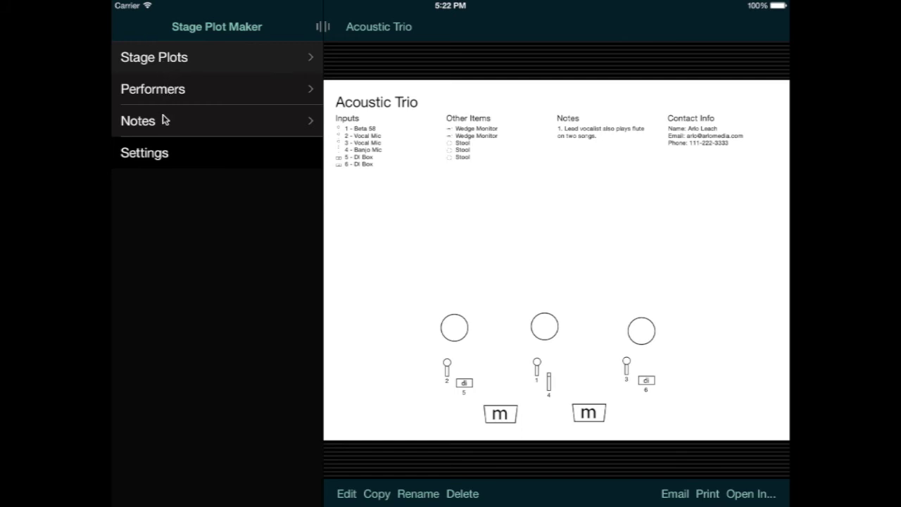
{"action": "left_click", "coordinate": [162, 90]}
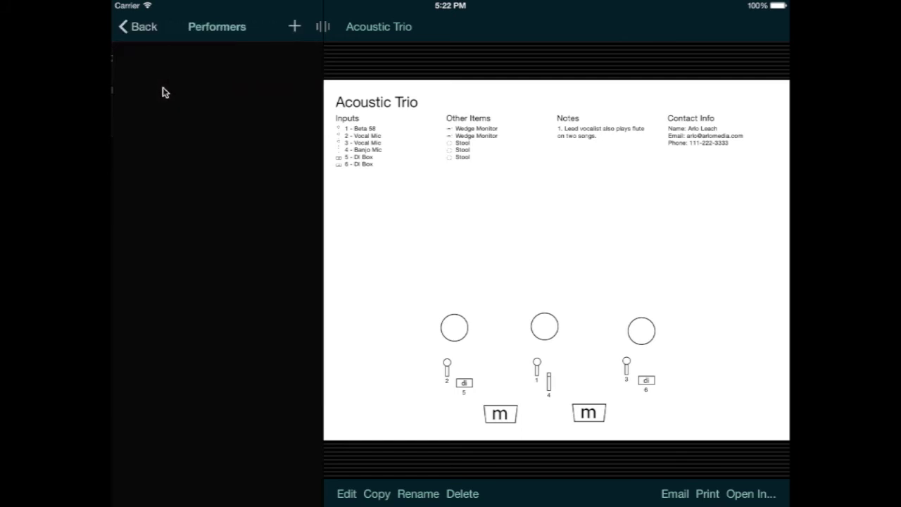
Step: Create a performer with the performer's name and open their detail page
{"action": "left_click", "coordinate": [294, 28]}
{"action": "left_click", "coordinate": [684, 80]}
{"action": "type", "text": "Arlo"}
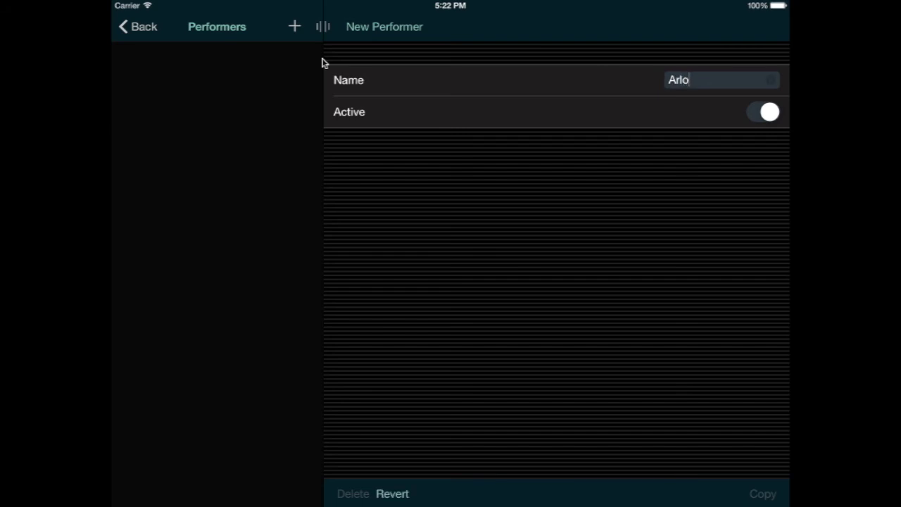
{"action": "left_click", "coordinate": [294, 28]}
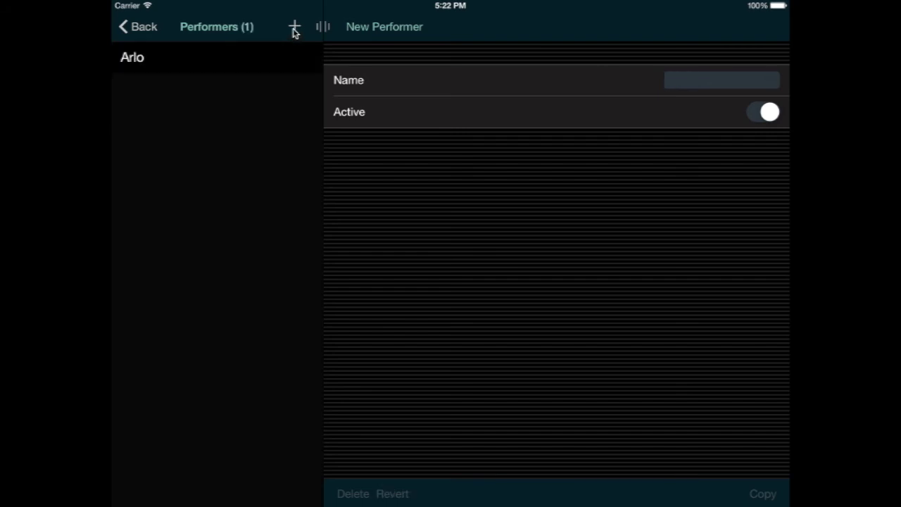
{"action": "left_click", "coordinate": [234, 56]}
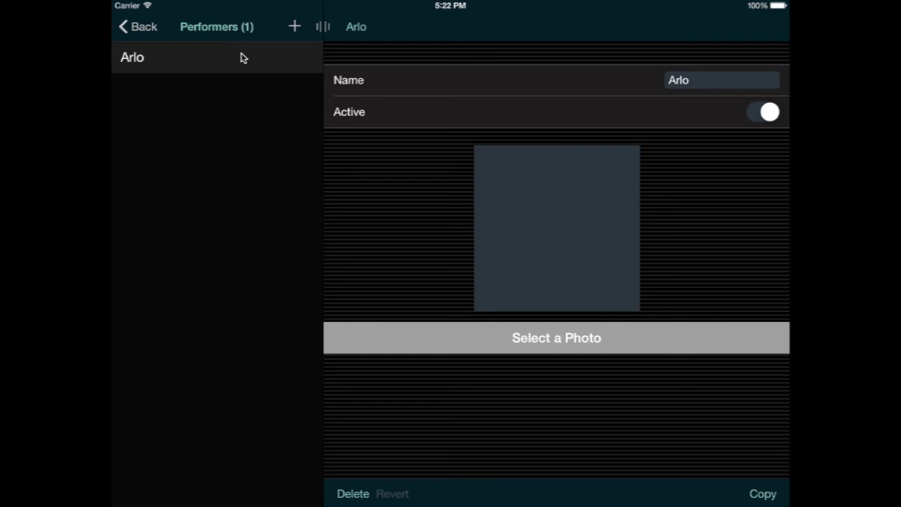
Step: Pick the purple waterfall photo from Camera Roll for the performer, framed with the waterfall centred
{"action": "left_click", "coordinate": [527, 350]}
{"action": "left_click", "coordinate": [520, 129]}
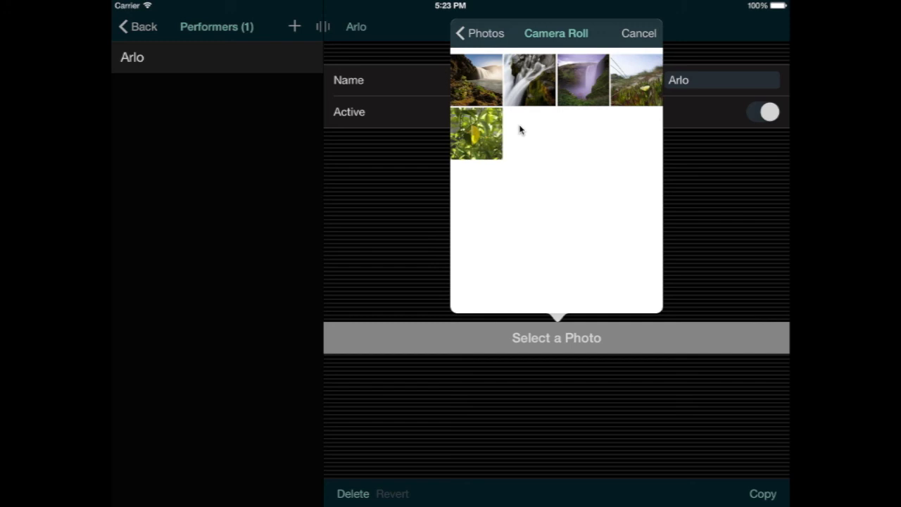
{"action": "left_click", "coordinate": [590, 83]}
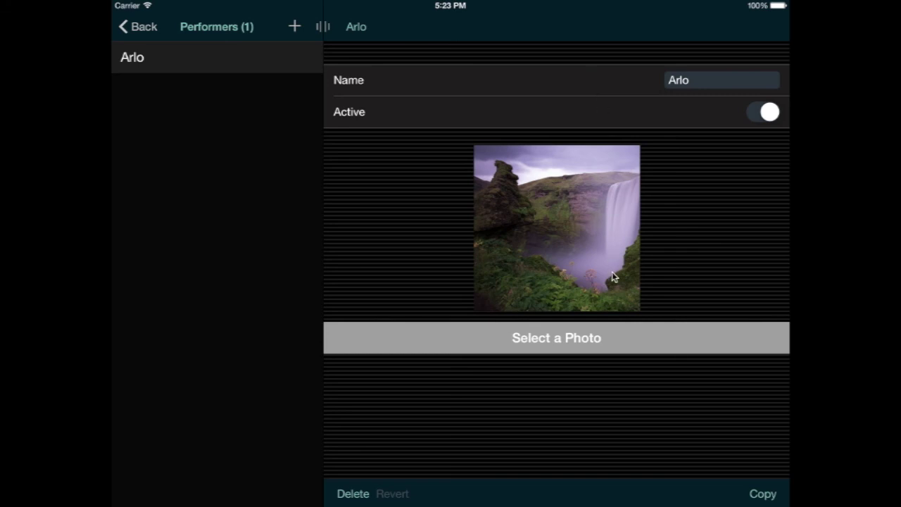
{"action": "left_click_drag", "start_coordinate": [613, 274], "coordinate": [576, 273]}
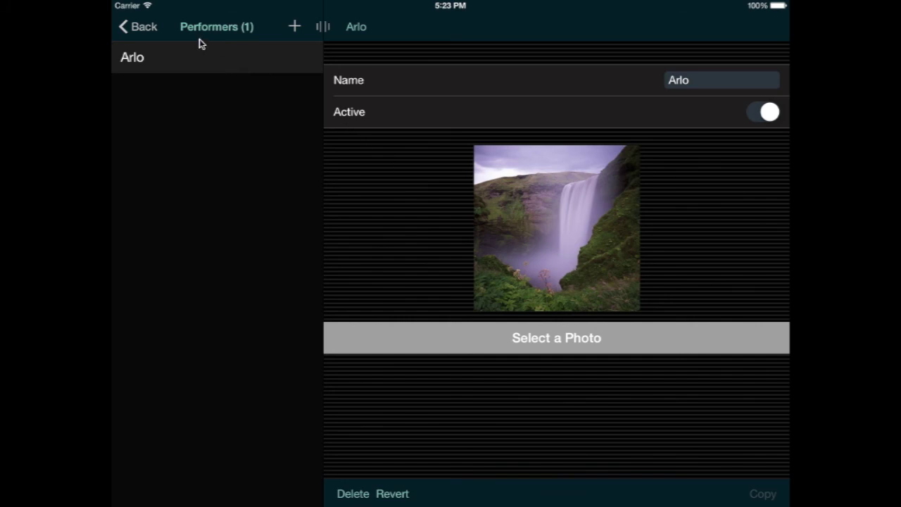
{"action": "left_click", "coordinate": [147, 28]}
Step: Add the performer to the Acoustic Trio plot and place the photo above the centre mic
{"action": "left_click", "coordinate": [162, 58]}
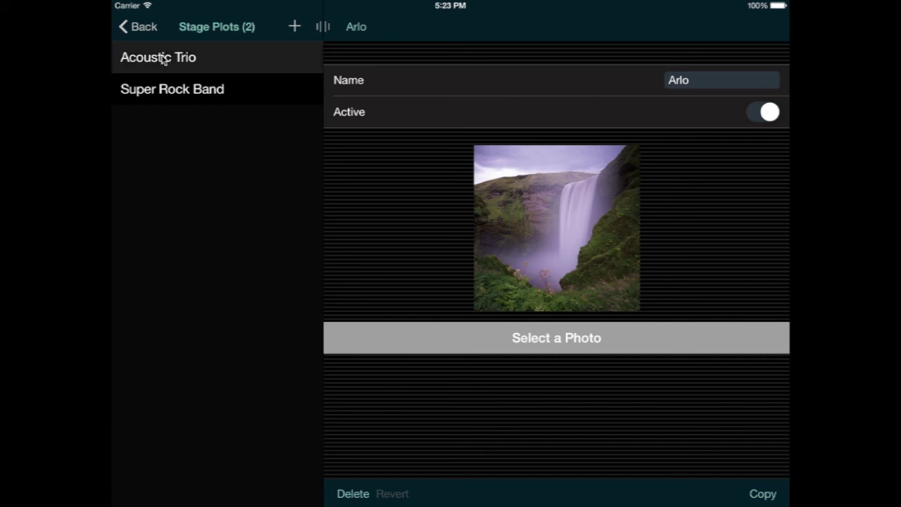
{"action": "left_click", "coordinate": [162, 59]}
{"action": "left_click", "coordinate": [347, 493]}
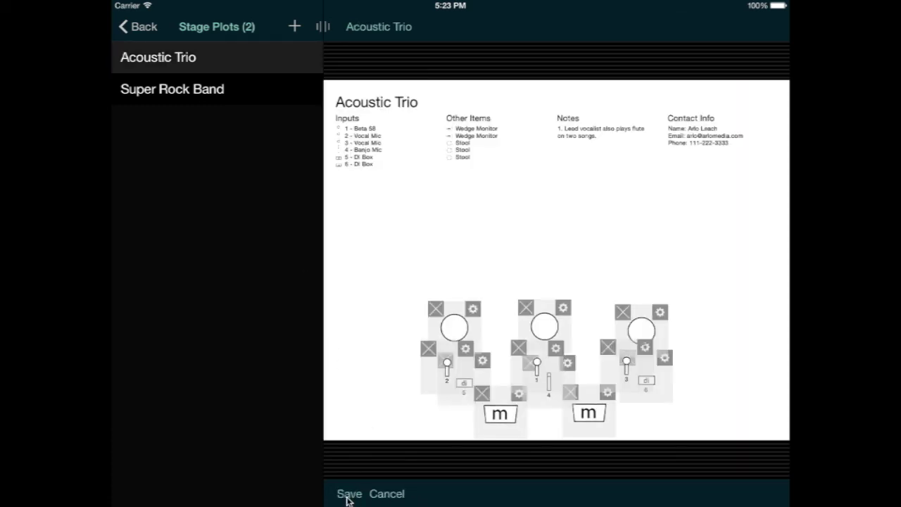
{"action": "left_click", "coordinate": [511, 247]}
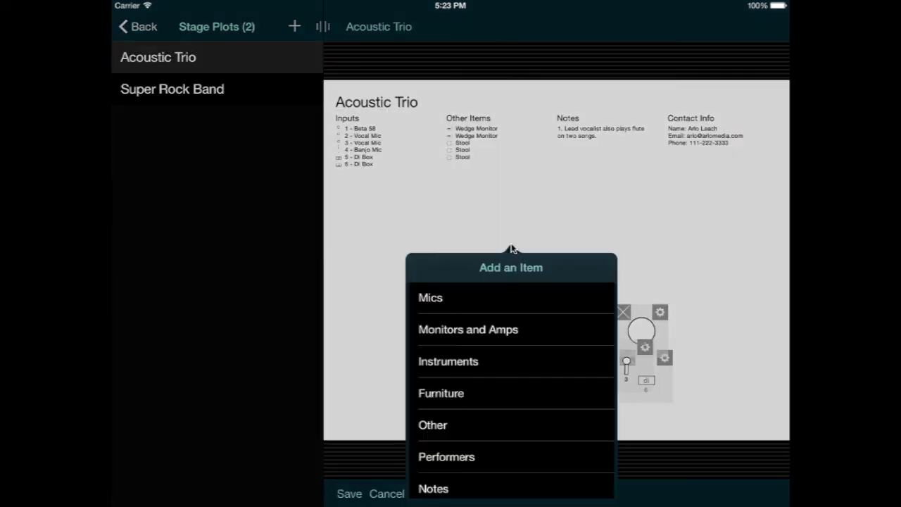
{"action": "left_click", "coordinate": [473, 456]}
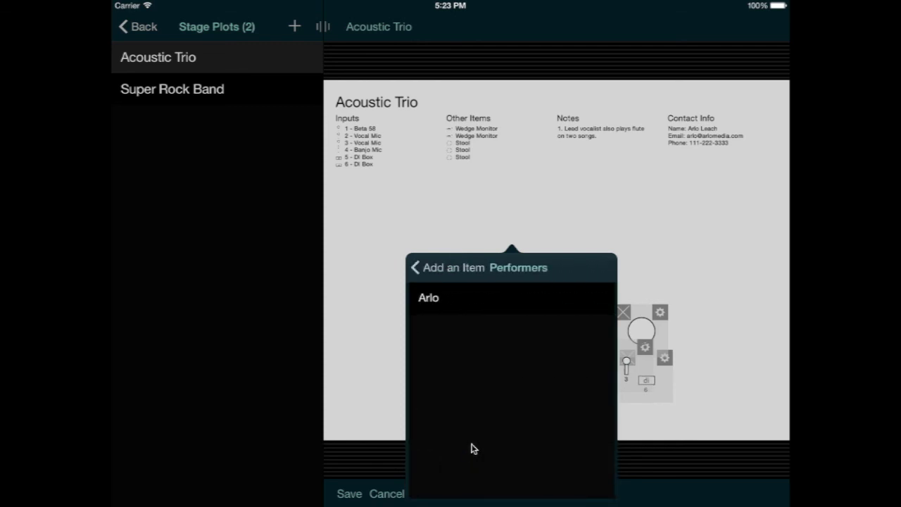
{"action": "left_click", "coordinate": [487, 298]}
{"action": "left_click_drag", "start_coordinate": [521, 233], "coordinate": [559, 263]}
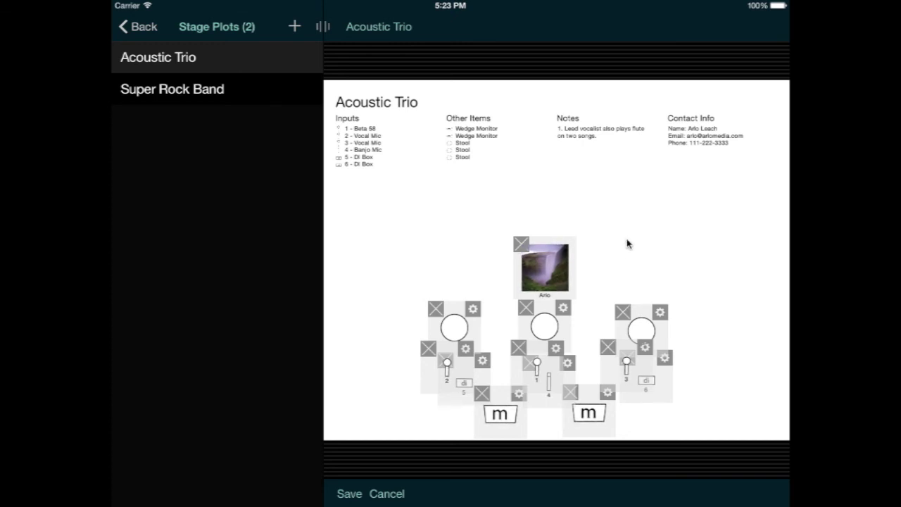
Step: Remove the right, middle and left stools, nudge the performer photo toward the mics, and save
{"action": "left_click", "coordinate": [623, 311]}
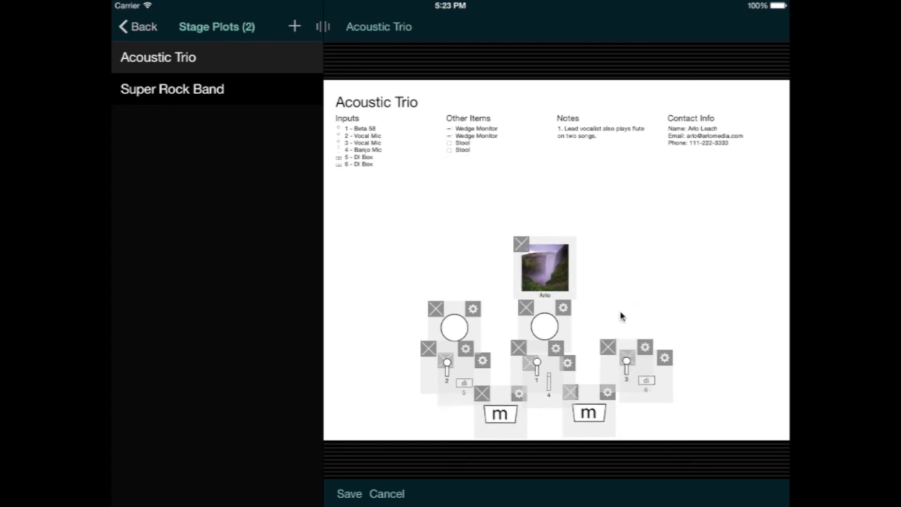
{"action": "left_click", "coordinate": [527, 312]}
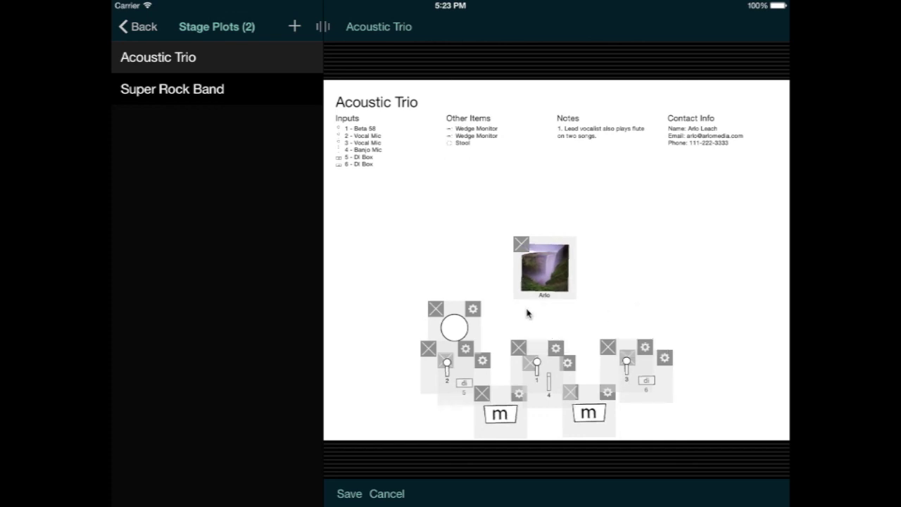
{"action": "left_click", "coordinate": [434, 309]}
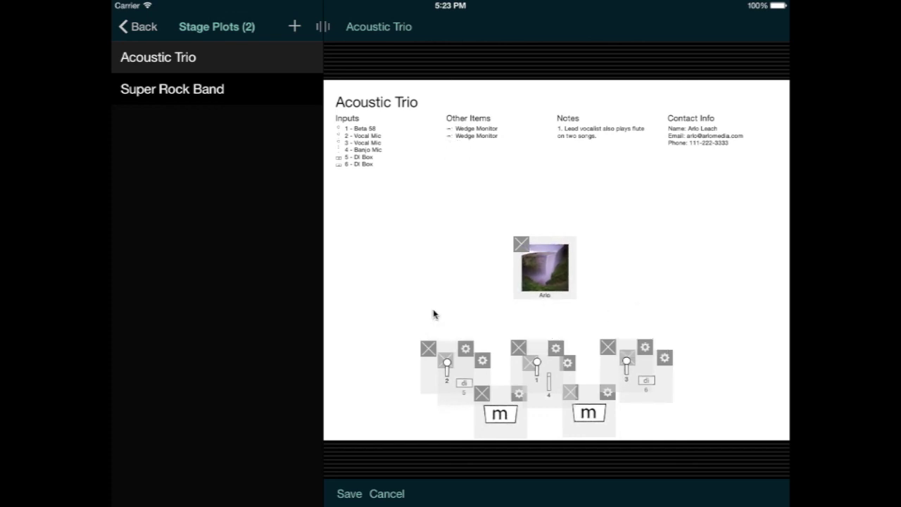
{"action": "left_click_drag", "start_coordinate": [540, 281], "coordinate": [544, 315]}
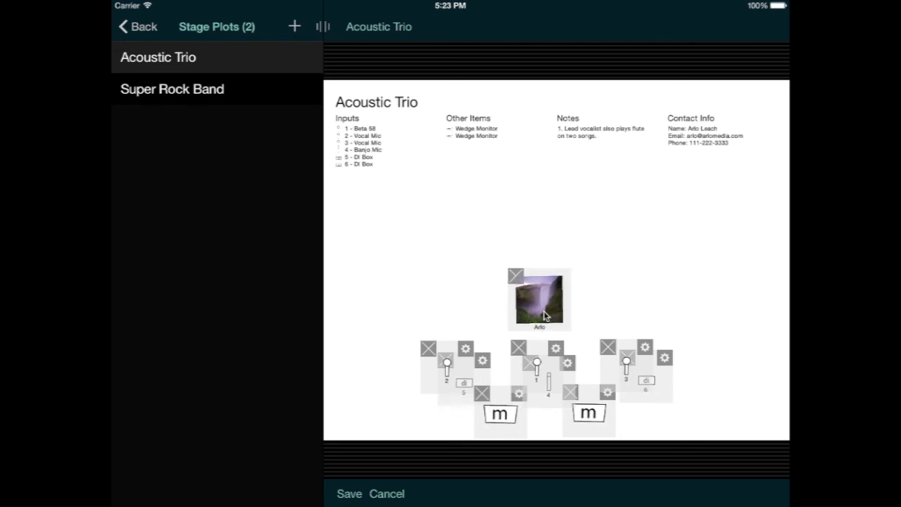
{"action": "left_click", "coordinate": [350, 493]}
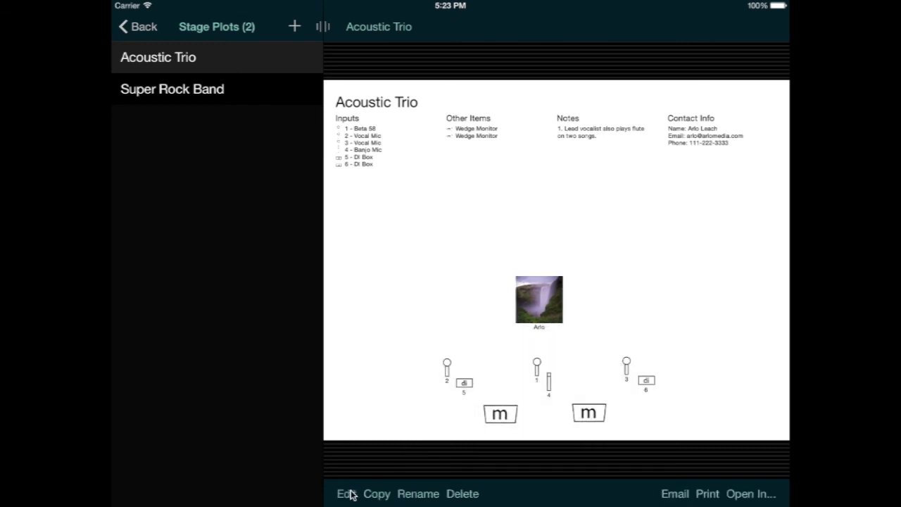